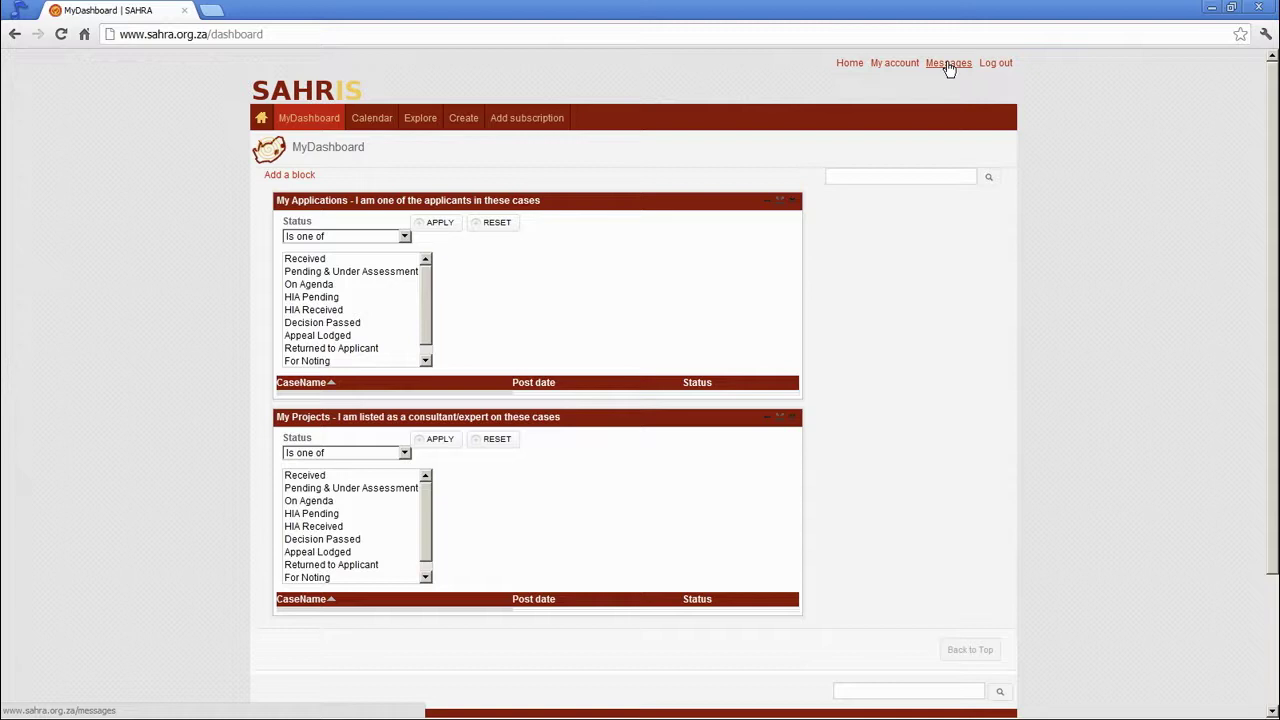
Step: Go to My account and highlight the '1 of 2' profile count in the Profile Page block
{"action": "left_click", "coordinate": [895, 63]}
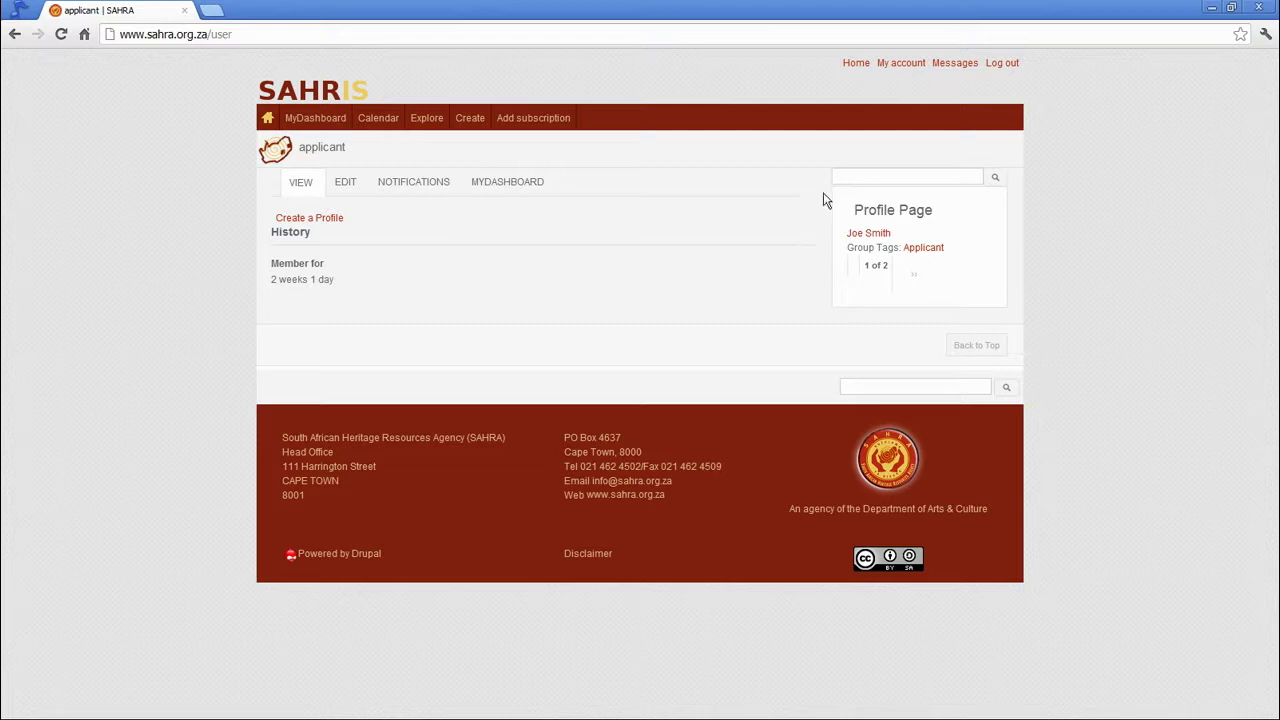
{"action": "left_click", "coordinate": [858, 233]}
{"action": "left_click_drag", "start_coordinate": [864, 266], "coordinate": [890, 266]}
{"action": "left_click", "coordinate": [880, 288]}
{"action": "left_click_drag", "start_coordinate": [865, 266], "coordinate": [894, 268]}
{"action": "left_click", "coordinate": [875, 268]}
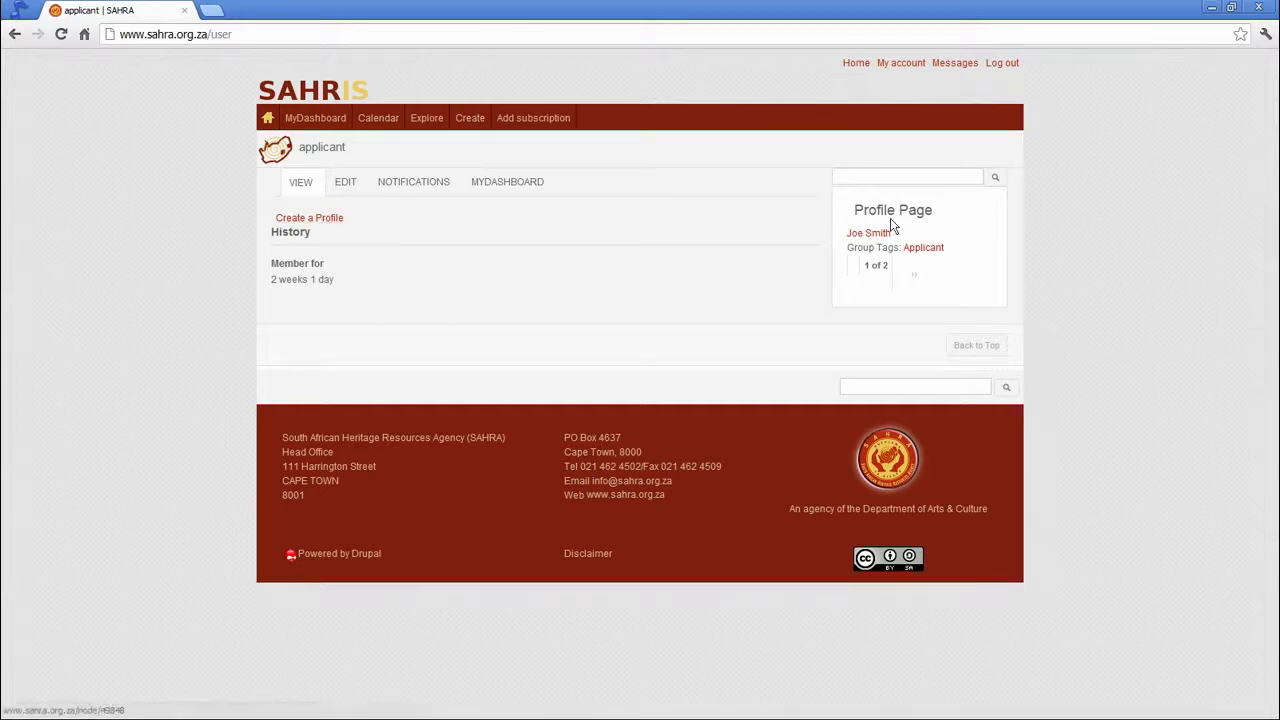
{"action": "left_click", "coordinate": [315, 220]}
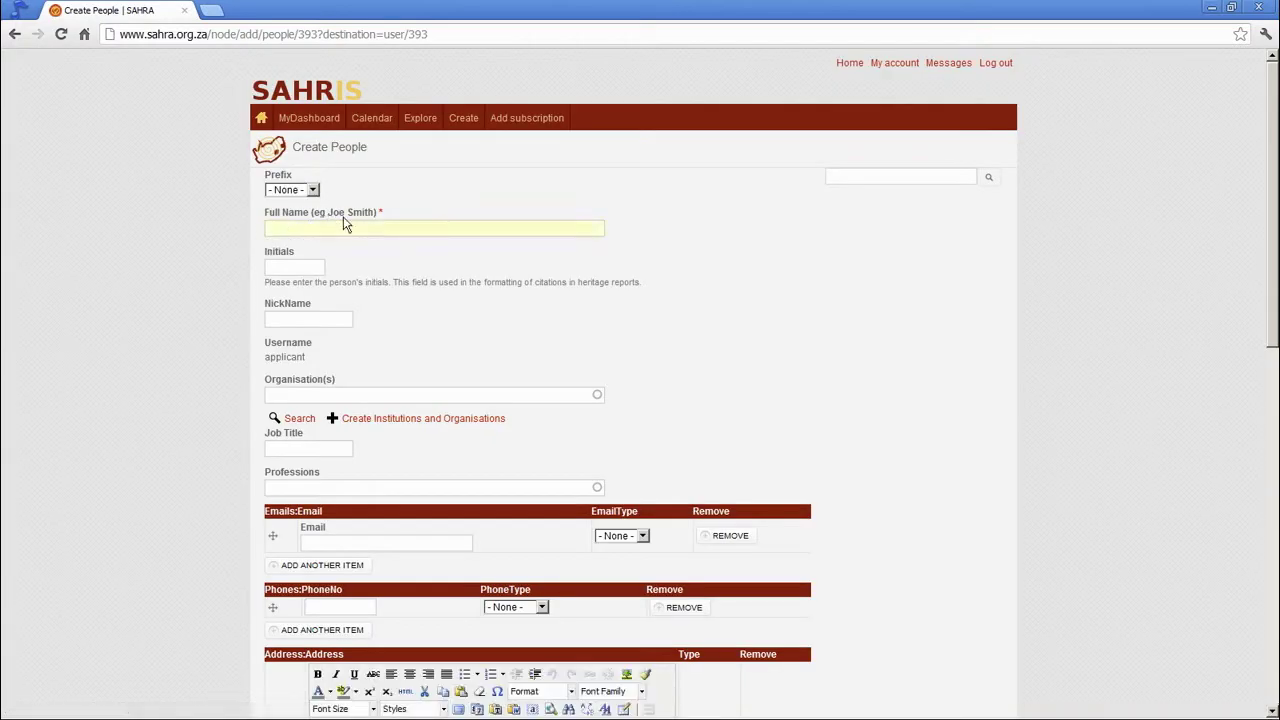
{"action": "scroll", "coordinate": [255, 415], "scroll_direction": "down", "scroll_amount": 2}
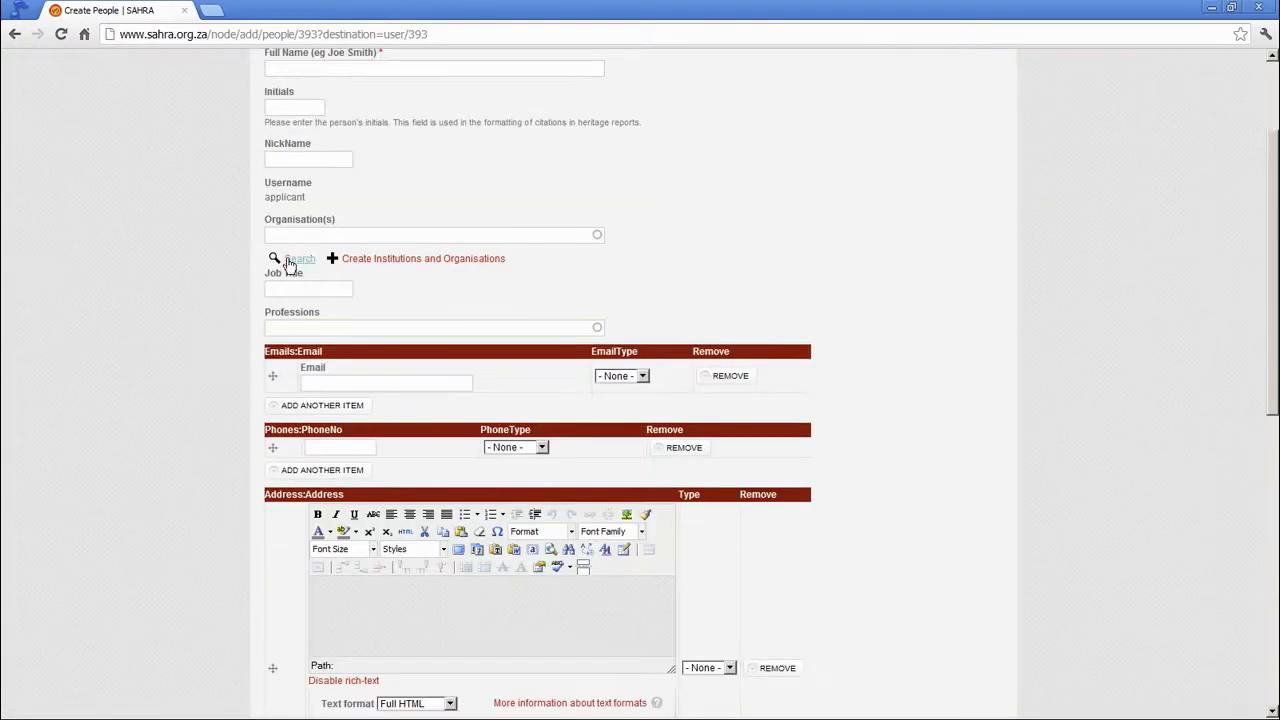
{"action": "left_click_drag", "start_coordinate": [265, 199], "coordinate": [326, 195]}
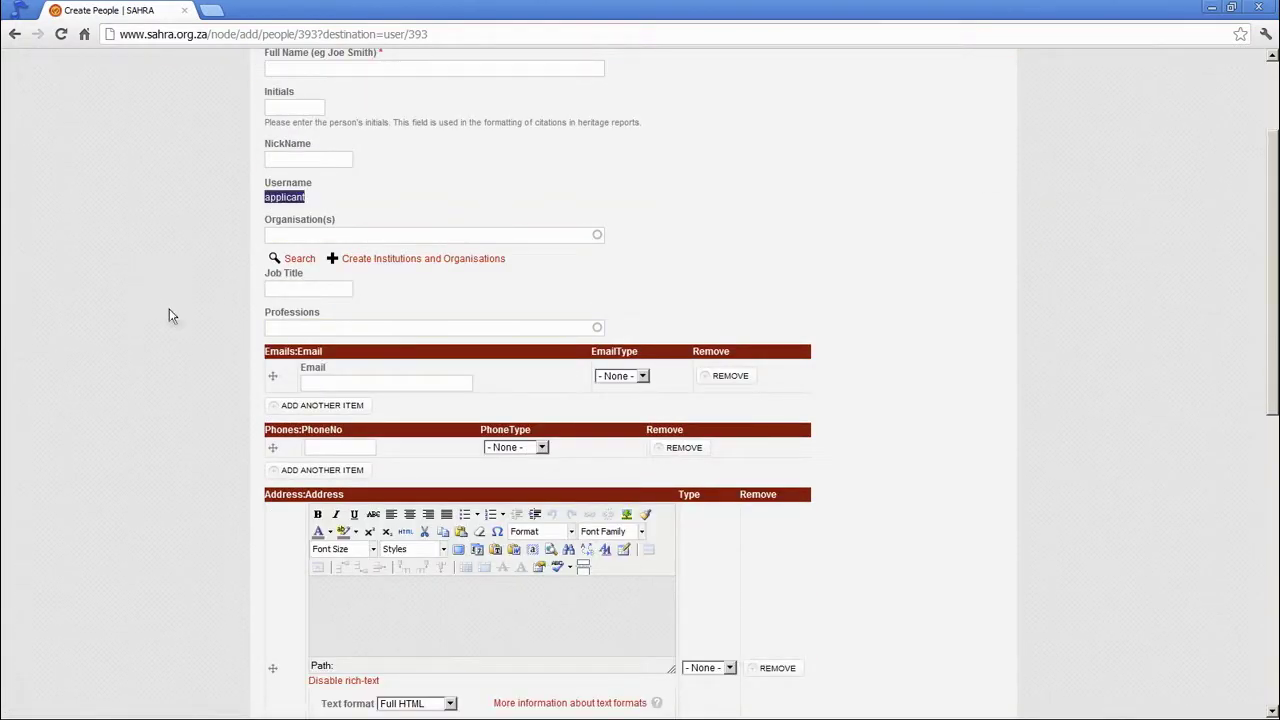
{"action": "scroll", "coordinate": [217, 438], "scroll_direction": "down", "scroll_amount": 3}
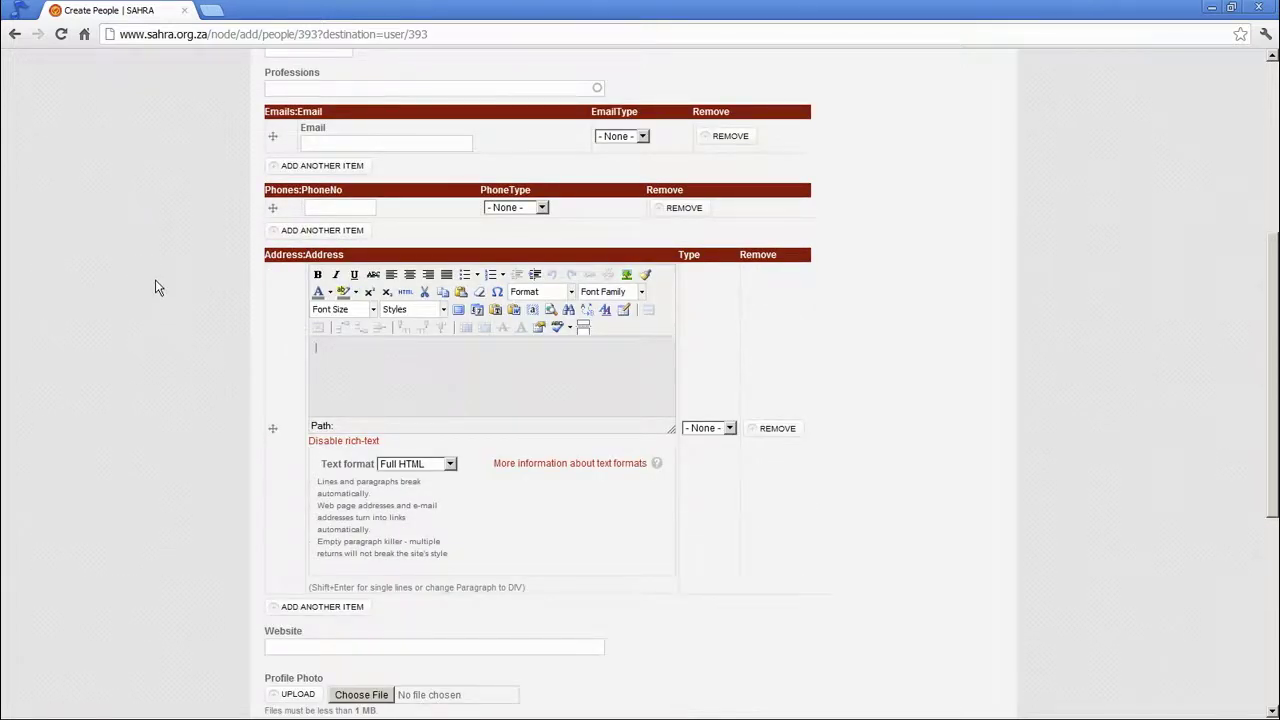
{"action": "scroll", "coordinate": [176, 329], "scroll_direction": "down", "scroll_amount": 5}
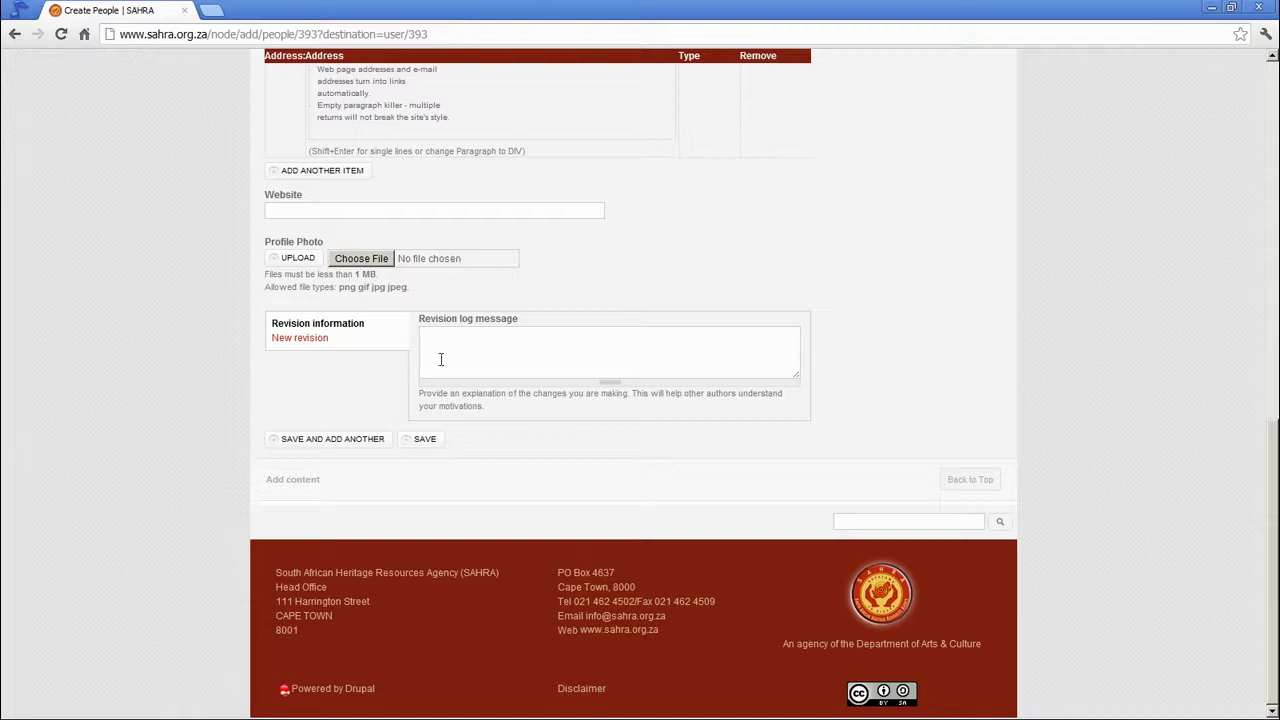
{"action": "left_click", "coordinate": [423, 441]}
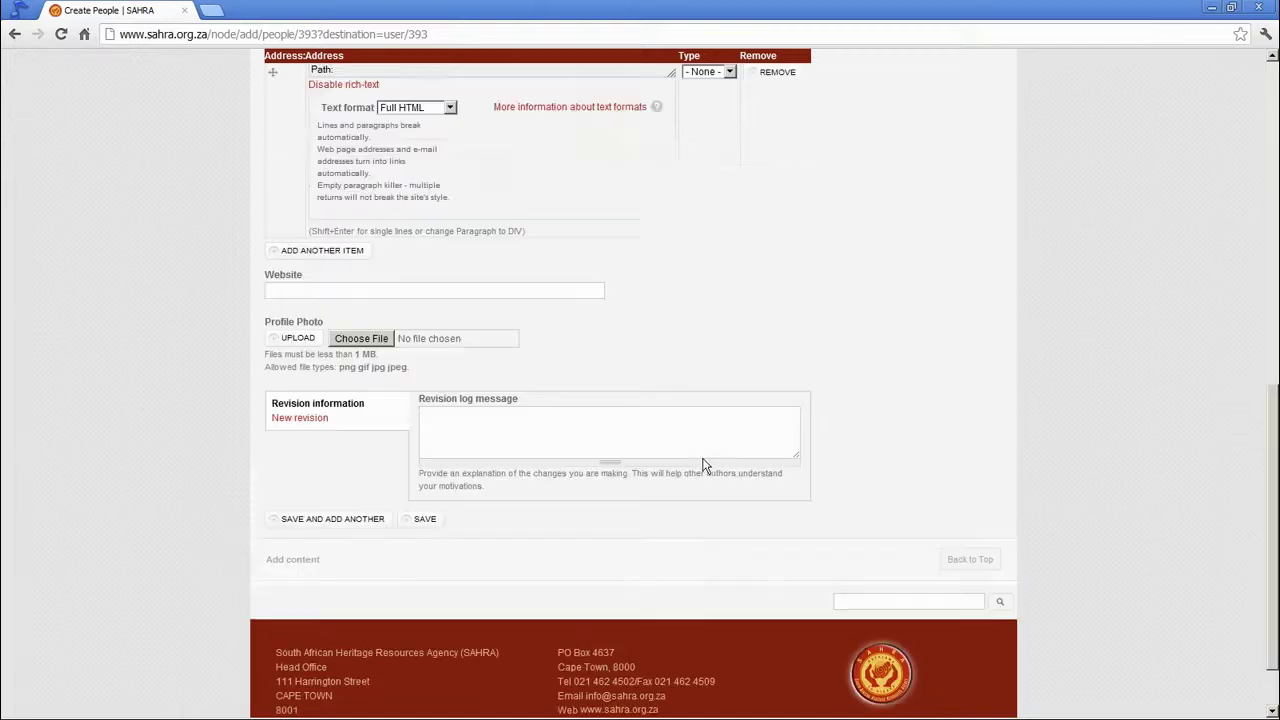
Step: Back on the account page, page to profile '2 of 2' and open the applicant demo profile
{"action": "left_click", "coordinate": [15, 33]}
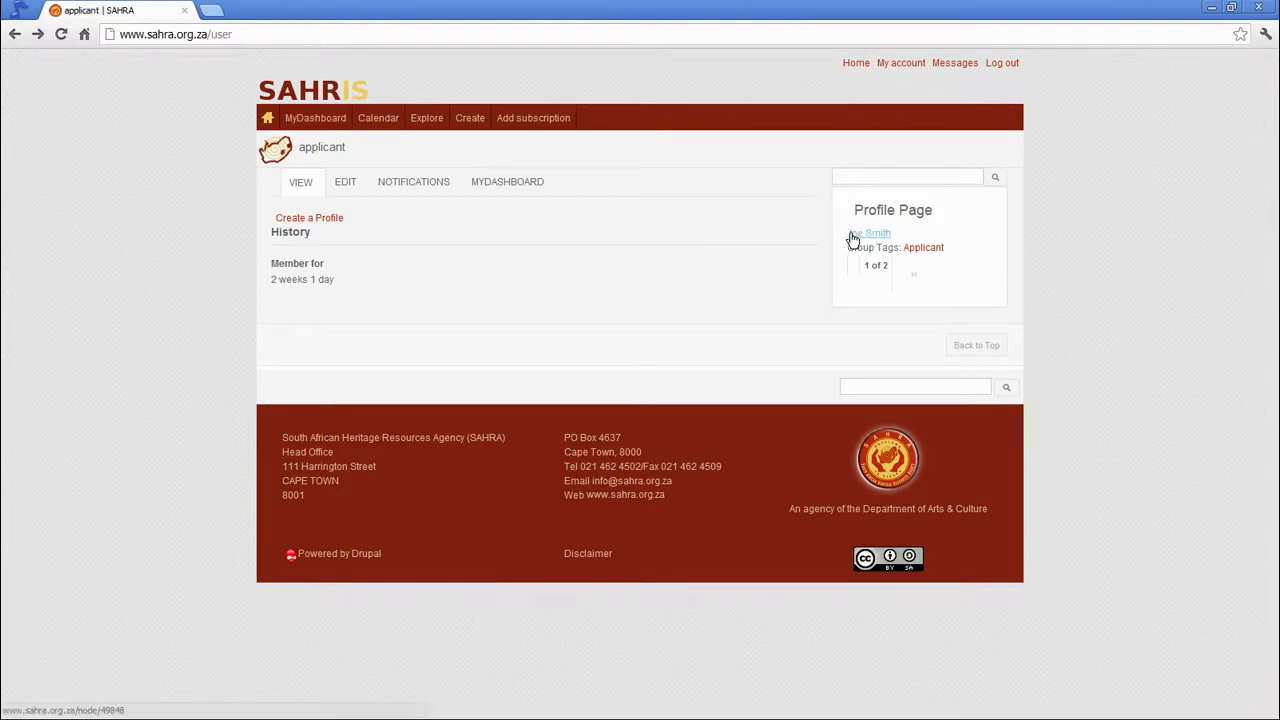
{"action": "left_click", "coordinate": [912, 276]}
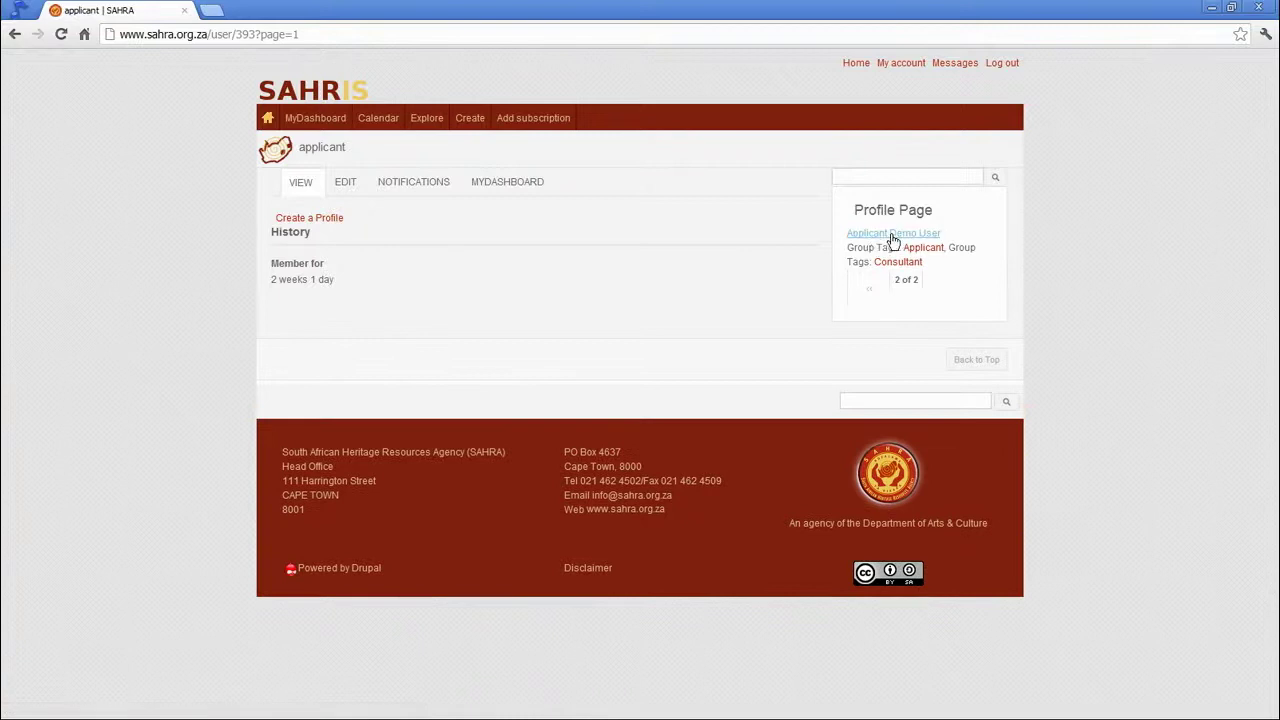
{"action": "left_click", "coordinate": [890, 235]}
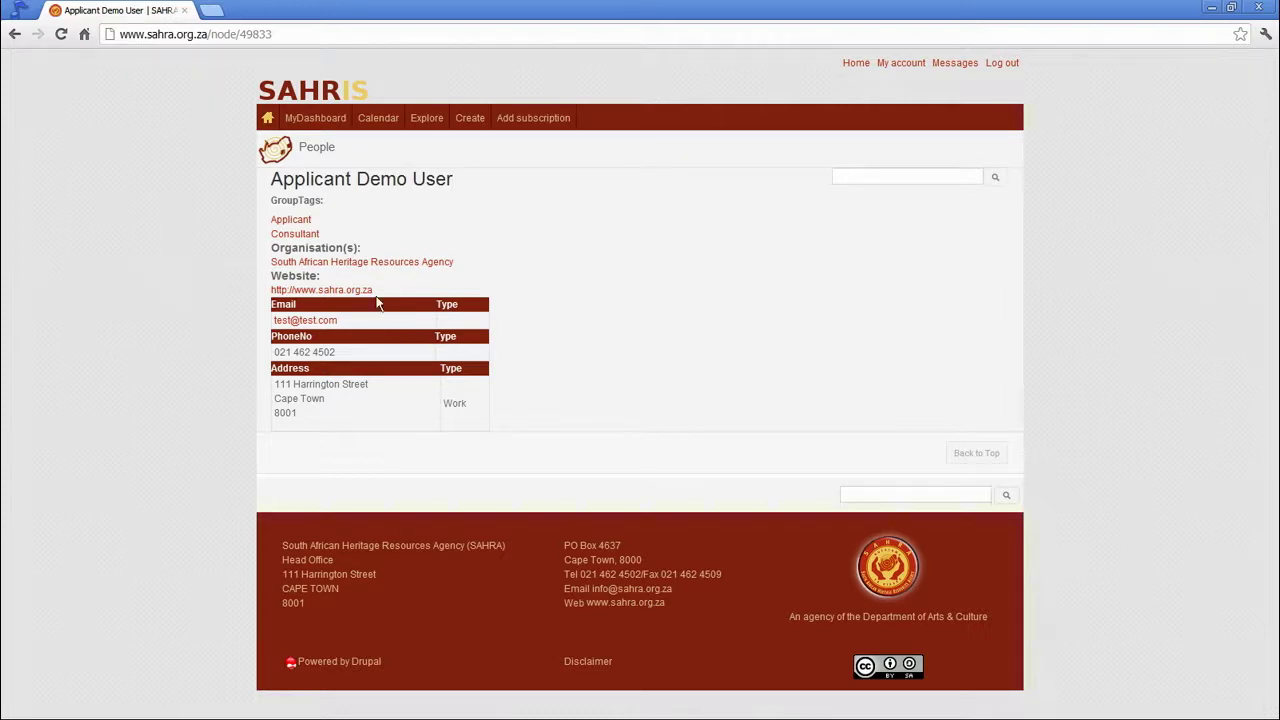
{"action": "left_click", "coordinate": [296, 236]}
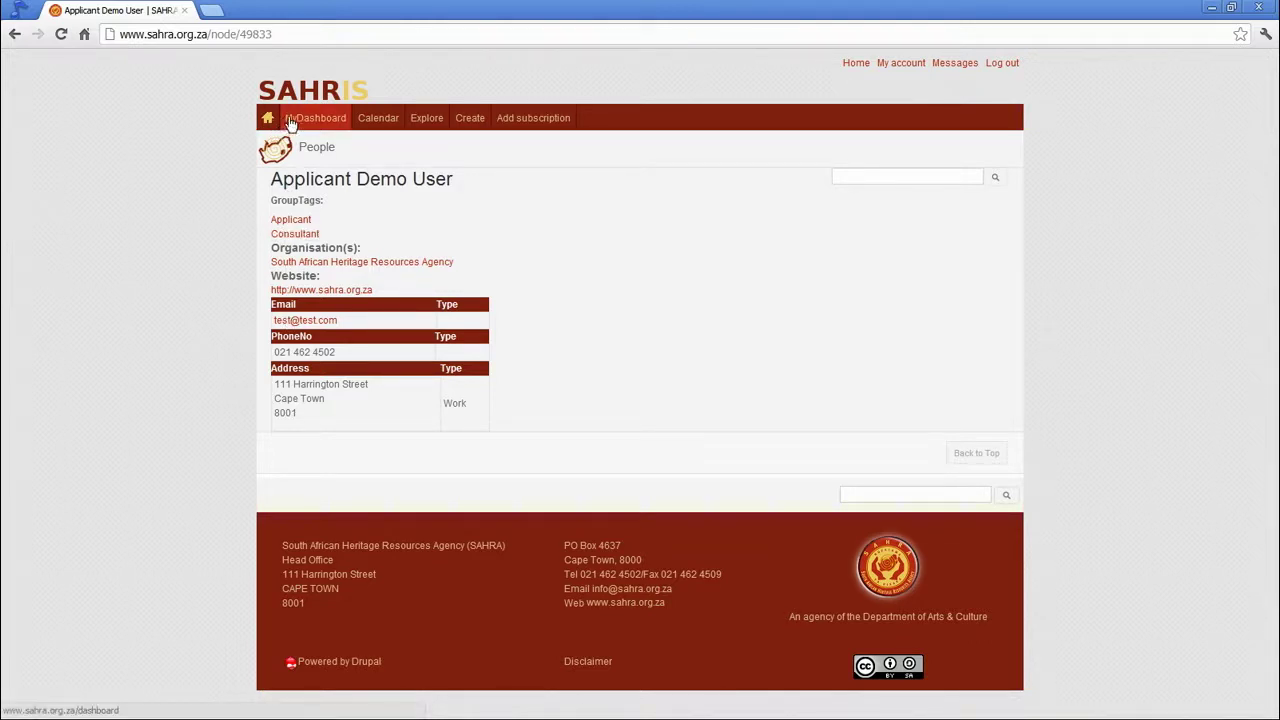
Step: From MyDashboard, go to Create and scroll the list of People, CaseDecisions and Heritage Cases items
{"action": "left_click", "coordinate": [290, 121]}
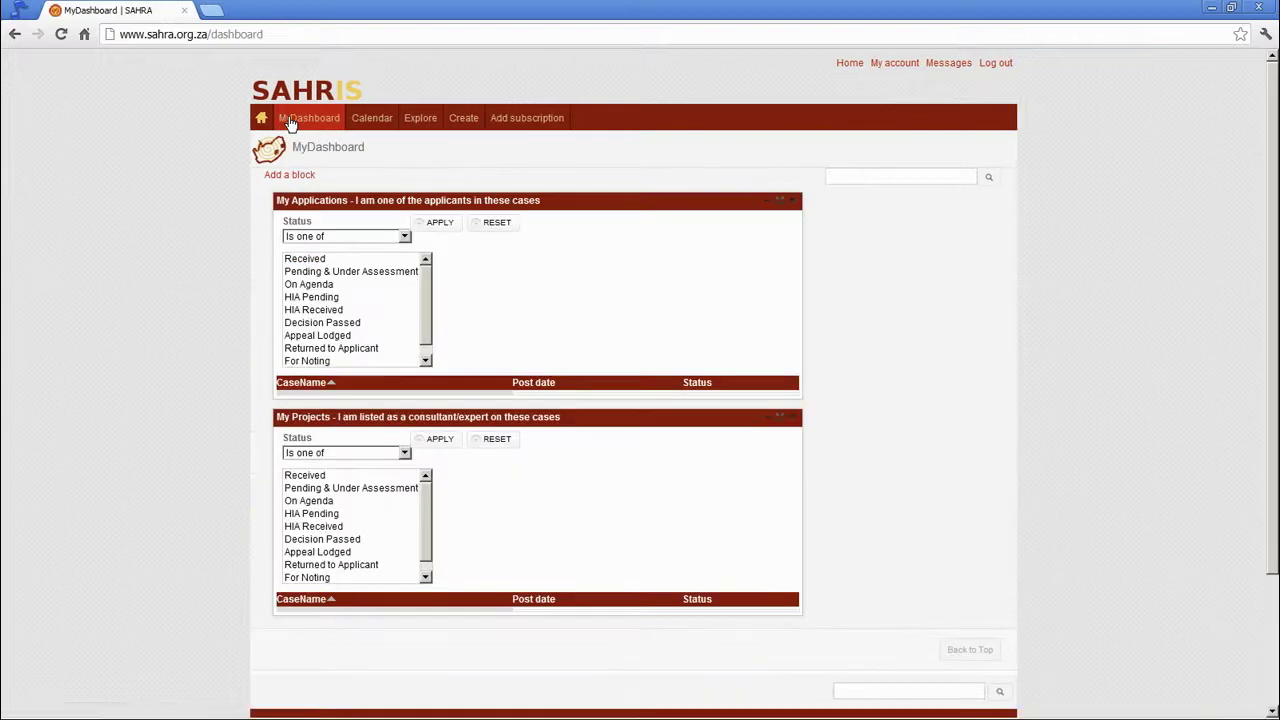
{"action": "mouse_move", "coordinate": [474, 118]}
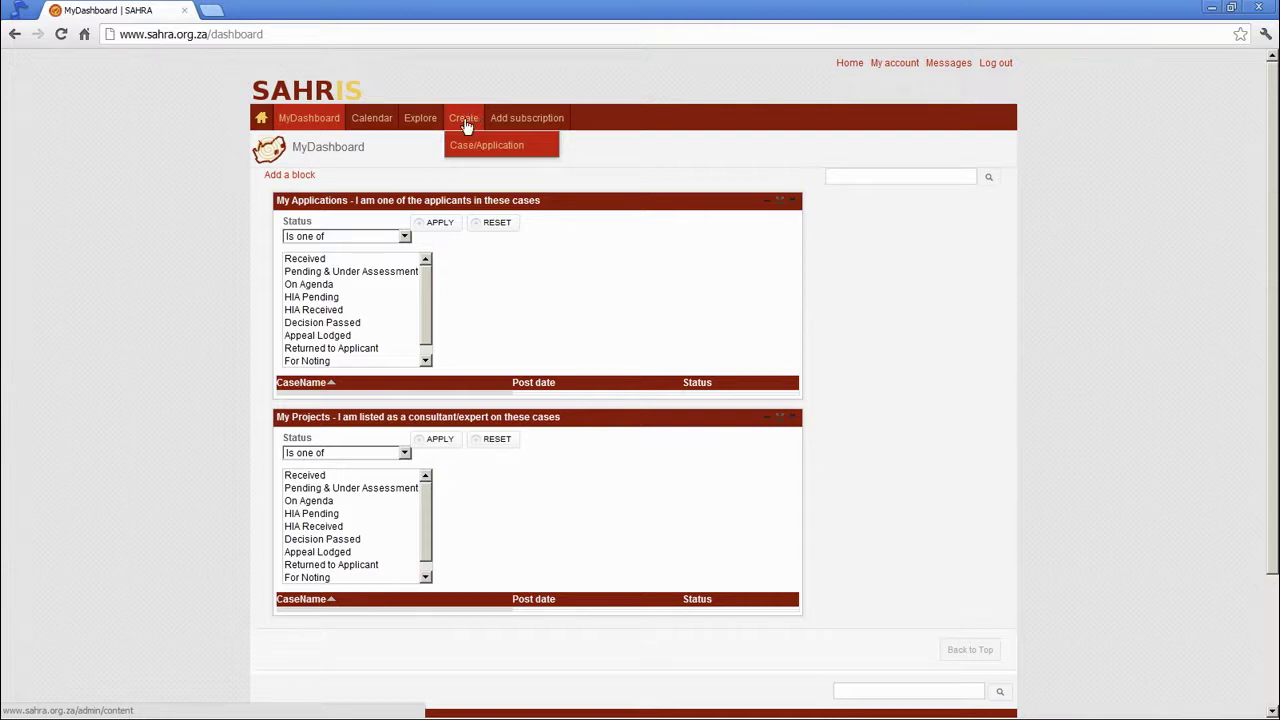
{"action": "left_click", "coordinate": [465, 126]}
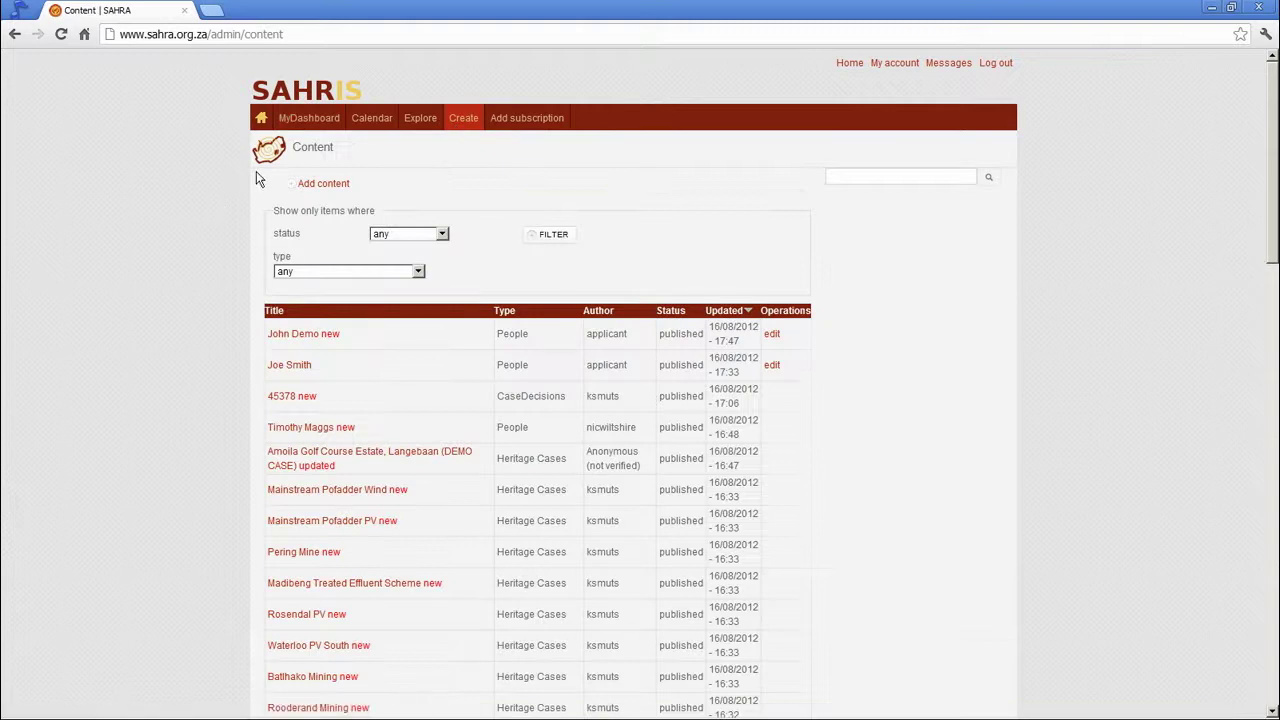
{"action": "scroll", "coordinate": [397, 406], "scroll_direction": "down", "scroll_amount": 10}
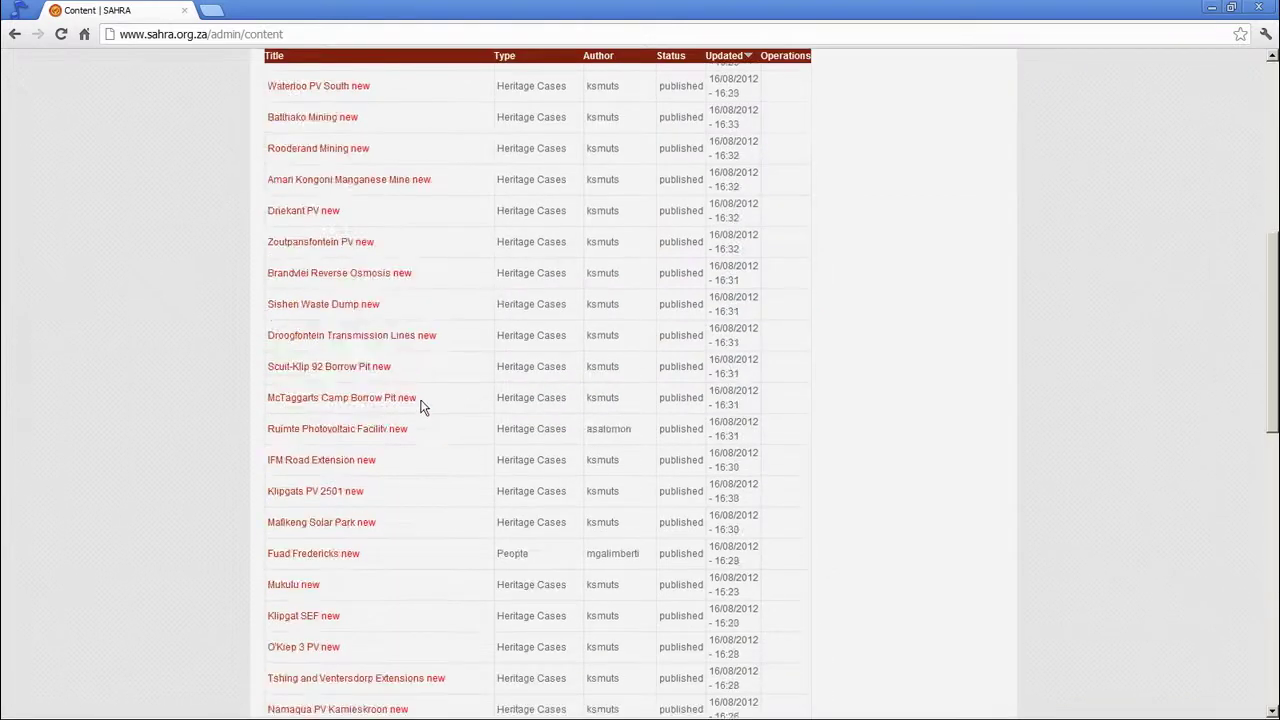
{"action": "scroll", "coordinate": [424, 400], "scroll_direction": "up", "scroll_amount": 10}
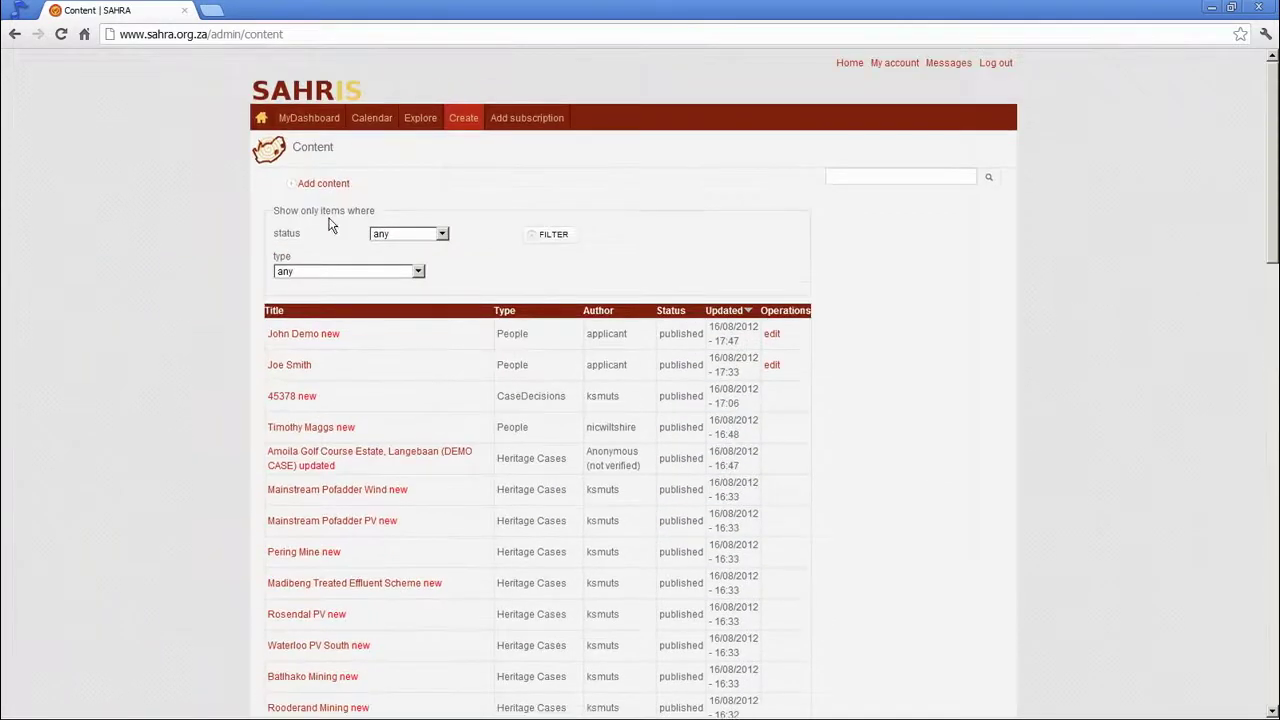
Step: Choose Case/Application under Create to load a blank Create Heritage Cases form
{"action": "left_click", "coordinate": [320, 192]}
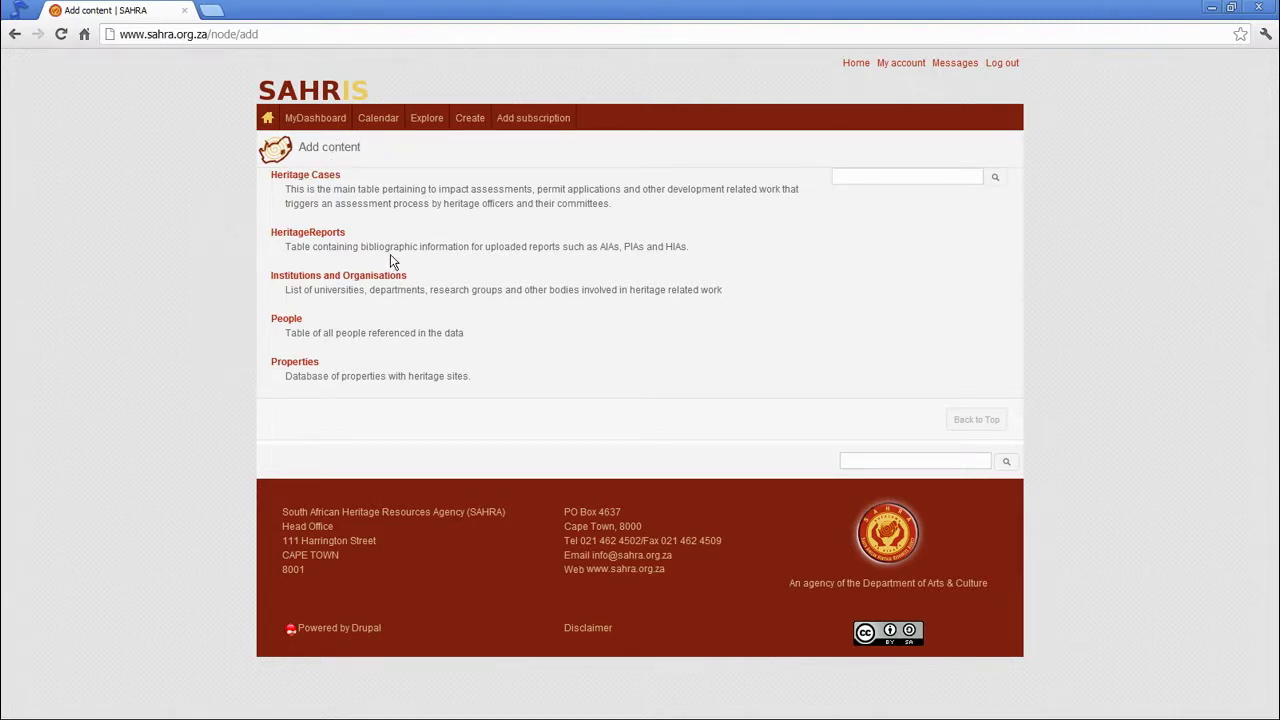
{"action": "mouse_move", "coordinate": [468, 118]}
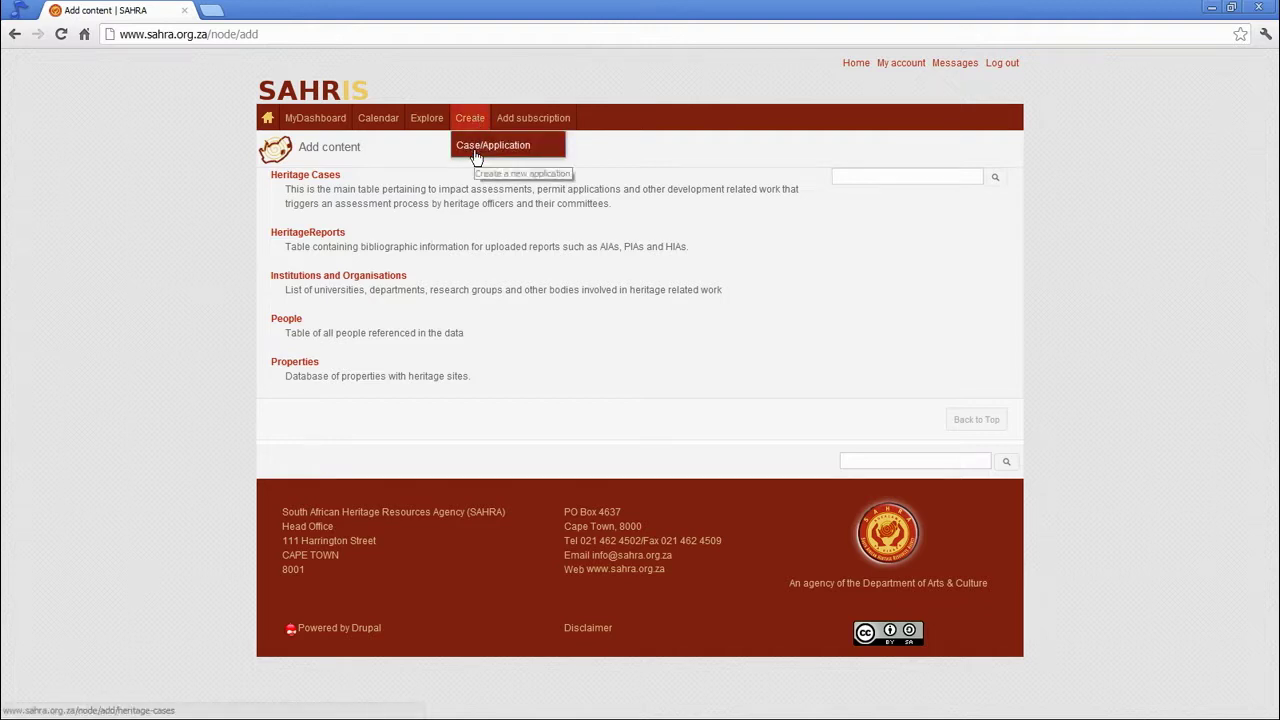
{"action": "left_click", "coordinate": [479, 150]}
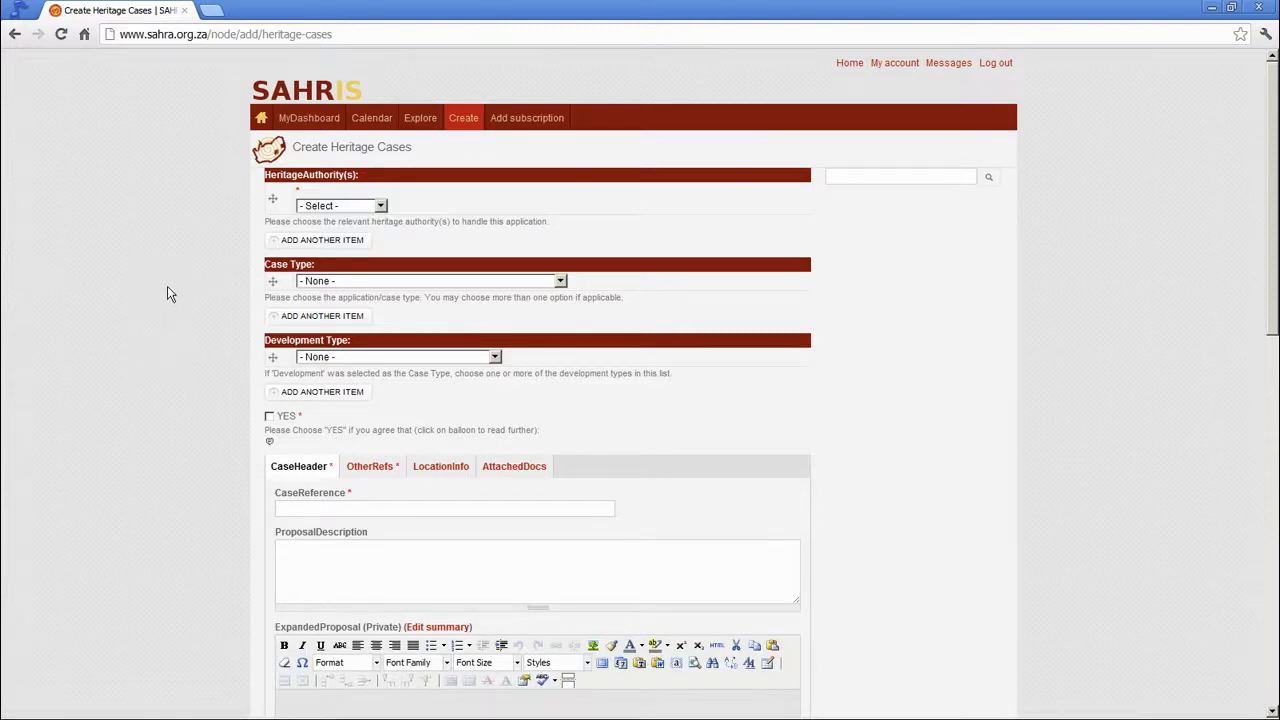
Step: Select SAHRA as the heritage authority and add a second authority row
{"action": "left_click", "coordinate": [381, 207]}
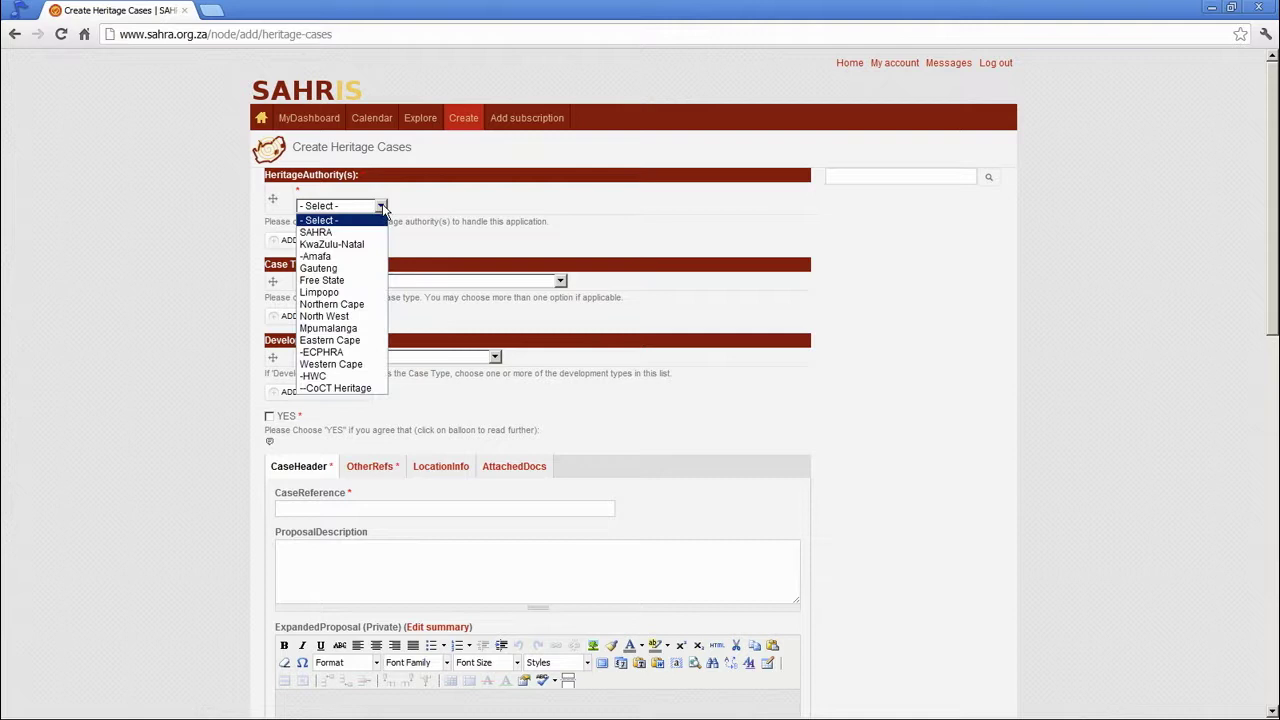
{"action": "left_click", "coordinate": [438, 281]}
{"action": "left_click", "coordinate": [438, 281]}
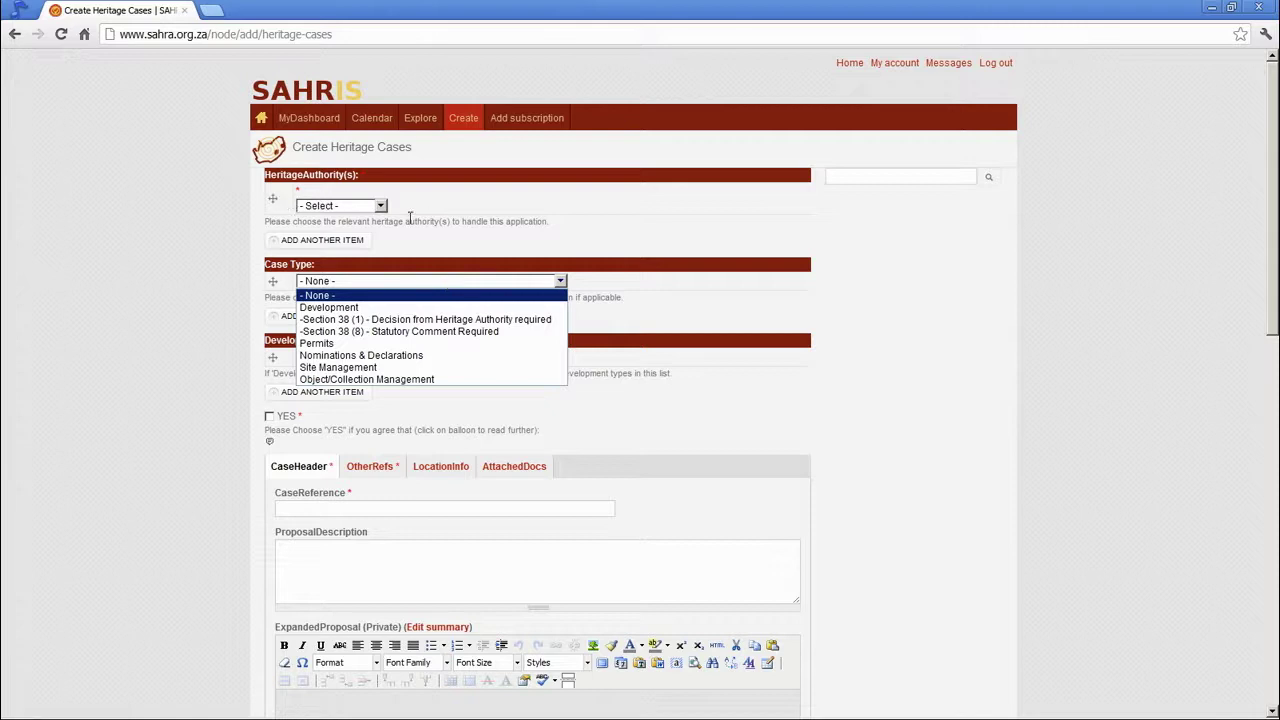
{"action": "left_click", "coordinate": [380, 206]}
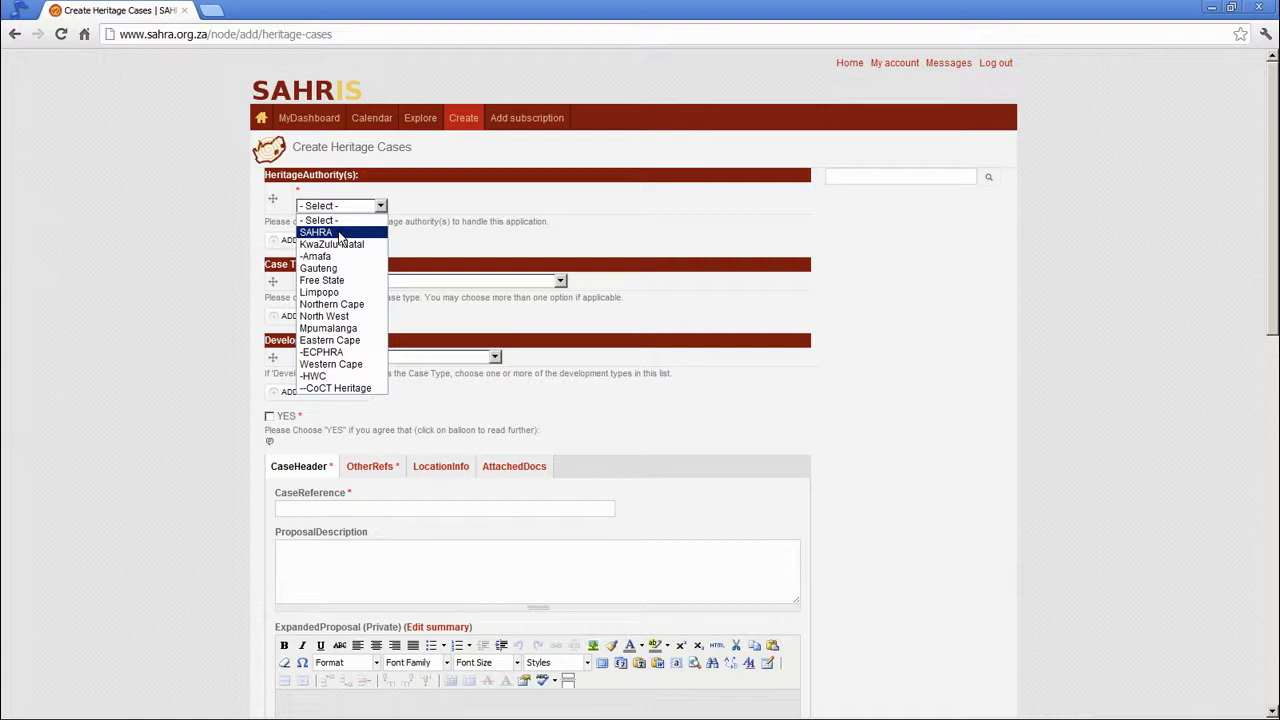
{"action": "left_click", "coordinate": [340, 234]}
{"action": "left_click", "coordinate": [305, 245]}
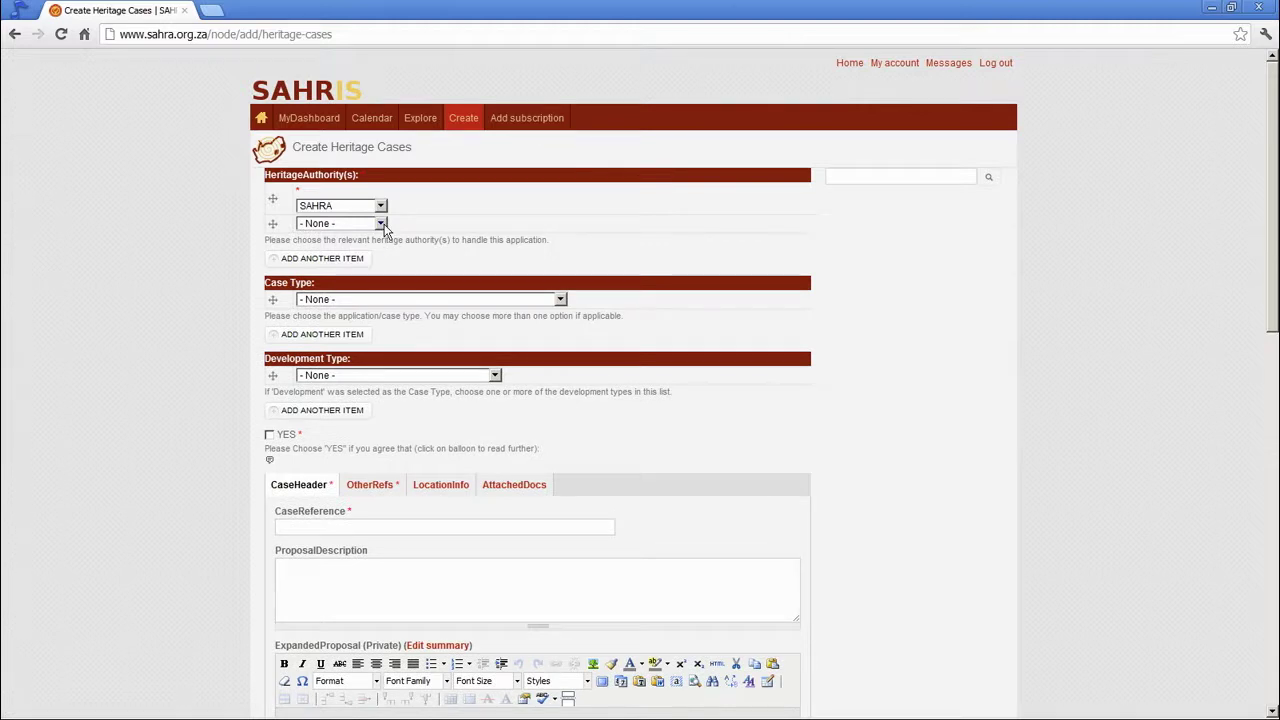
Step: Browse the second HeritageAuthority dropdown and close it without choosing, leaving it None
{"action": "left_click", "coordinate": [381, 225]}
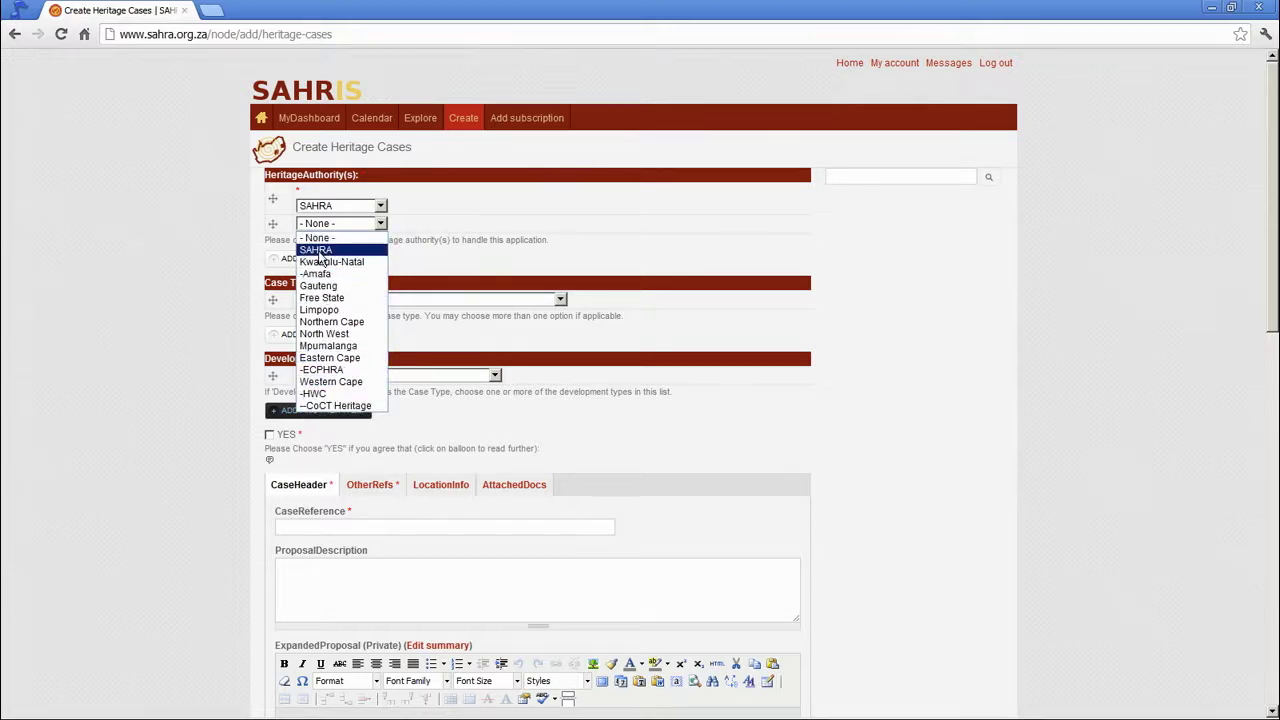
{"action": "left_click", "coordinate": [192, 234]}
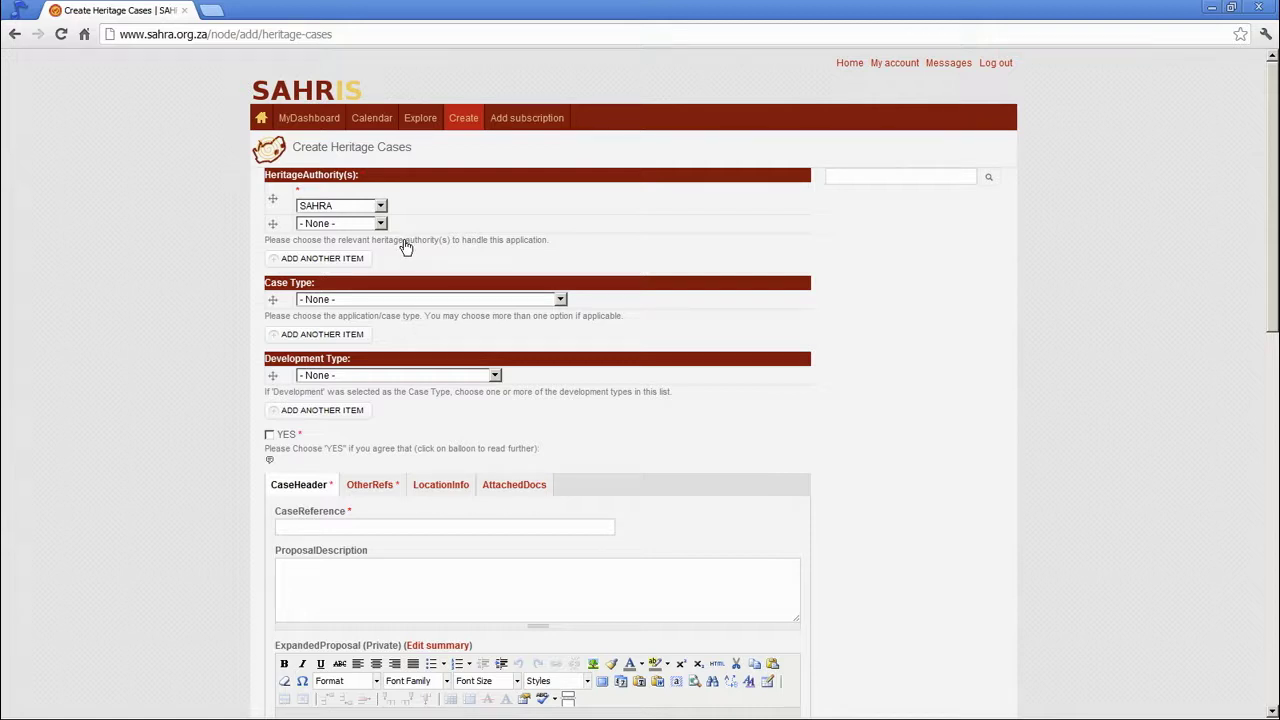
Step: Select 'Section 38 (8) - Statutory Comment Required' as the case type
{"action": "left_click", "coordinate": [325, 302]}
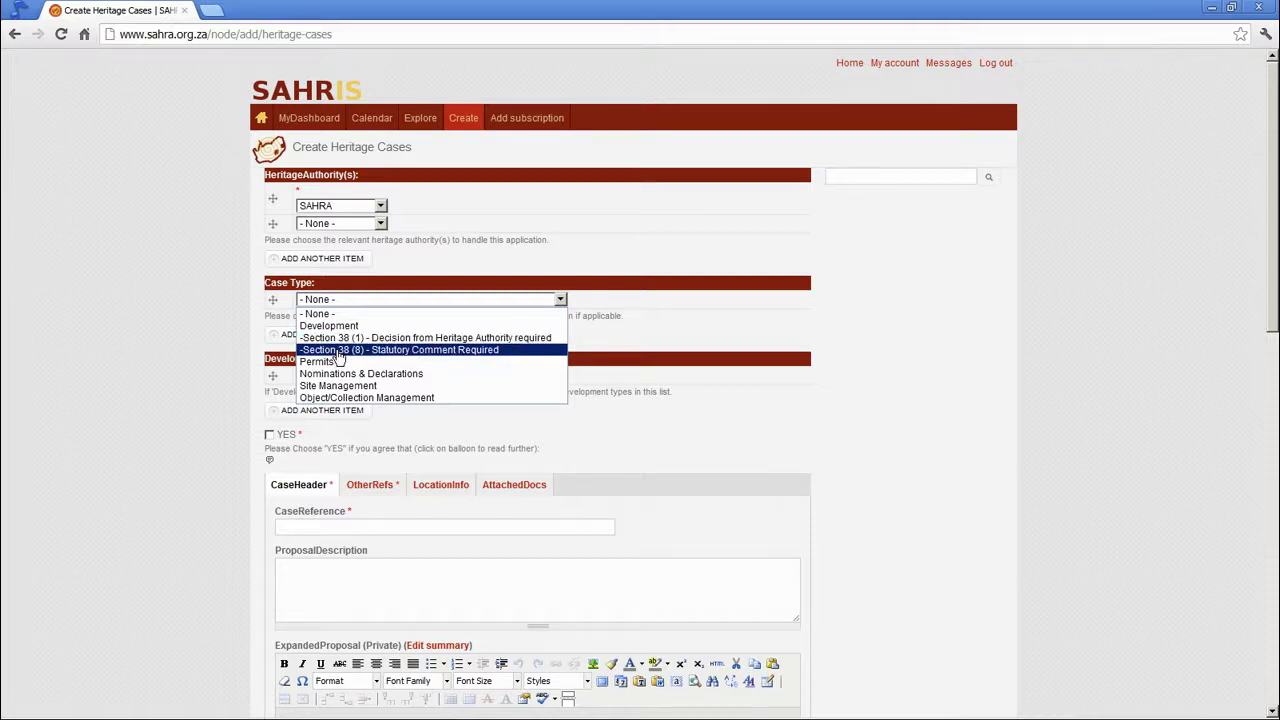
{"action": "left_click", "coordinate": [362, 352]}
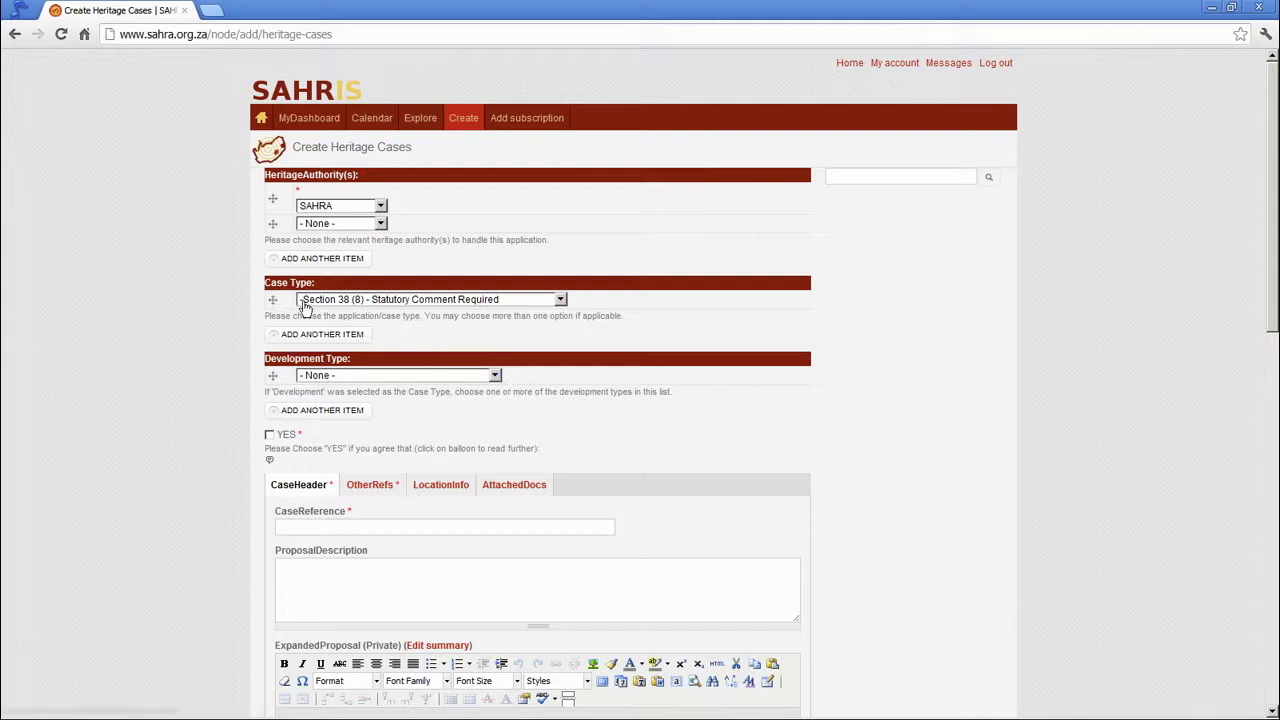
{"action": "left_click_drag", "start_coordinate": [268, 391], "coordinate": [486, 411]}
Step: Choose --Wind and -Electrical Infrastructure as the two development types
{"action": "left_click", "coordinate": [277, 400]}
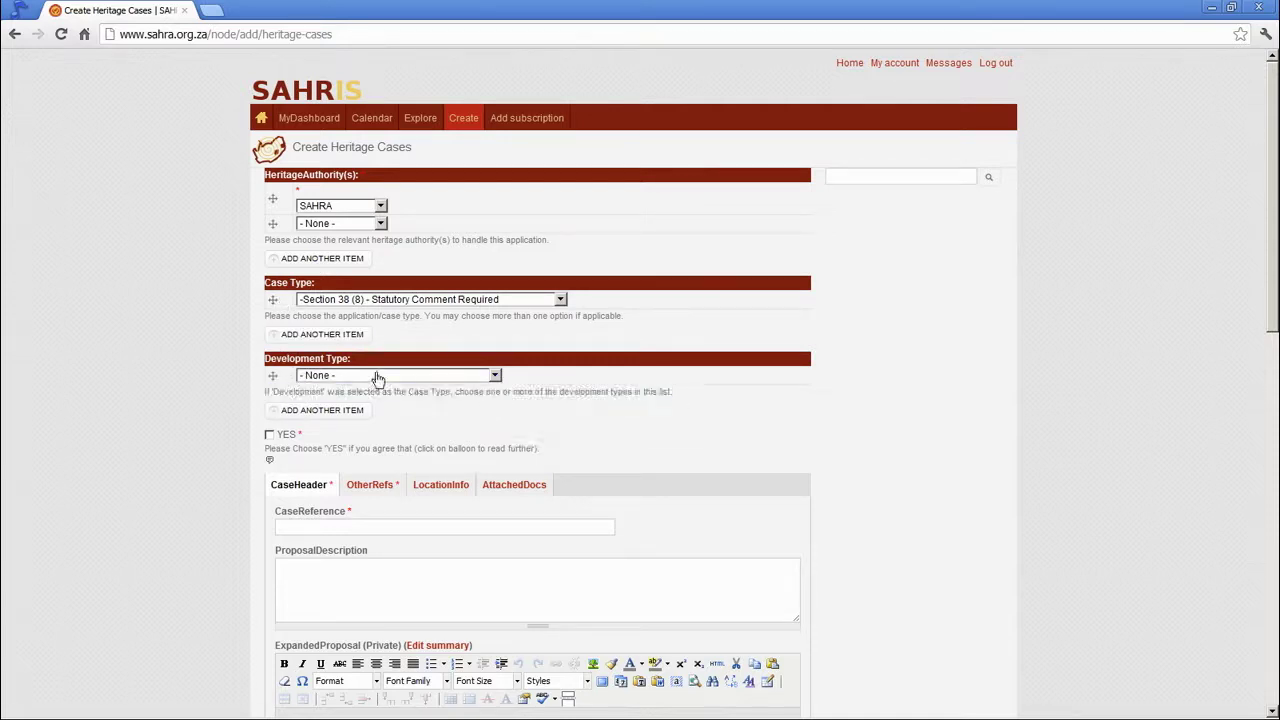
{"action": "left_click", "coordinate": [492, 376]}
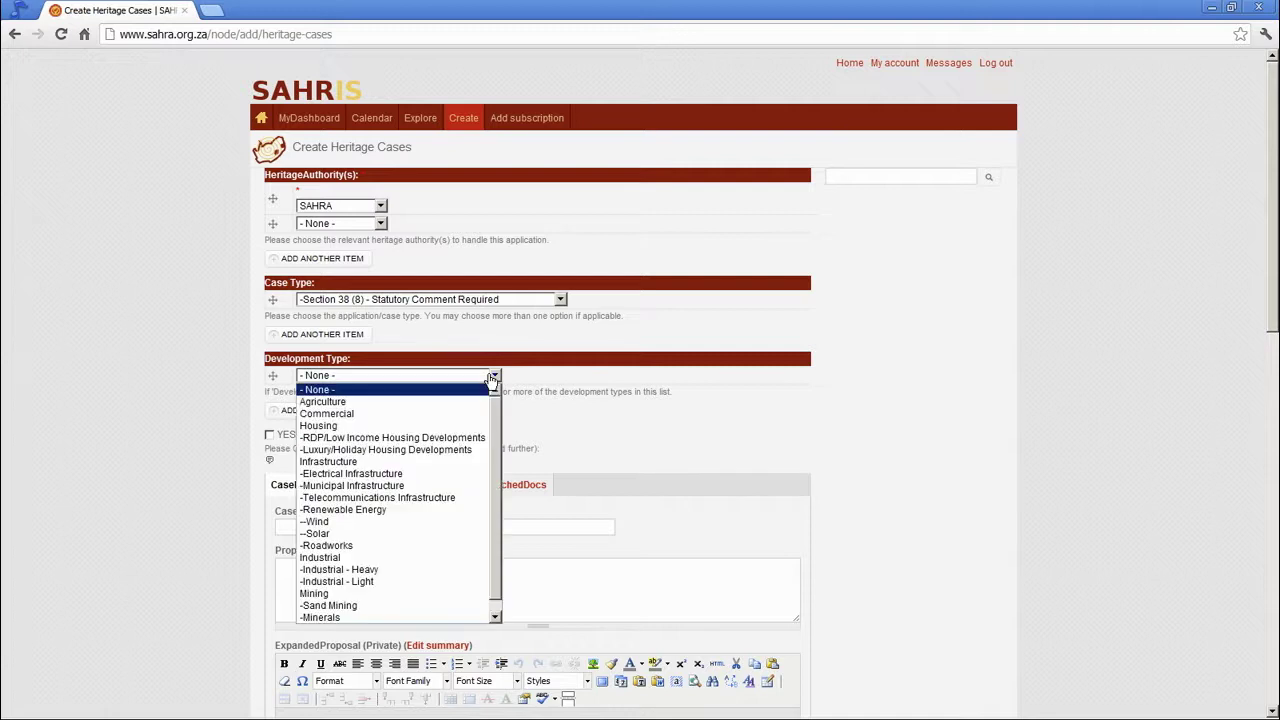
{"action": "left_click", "coordinate": [364, 521]}
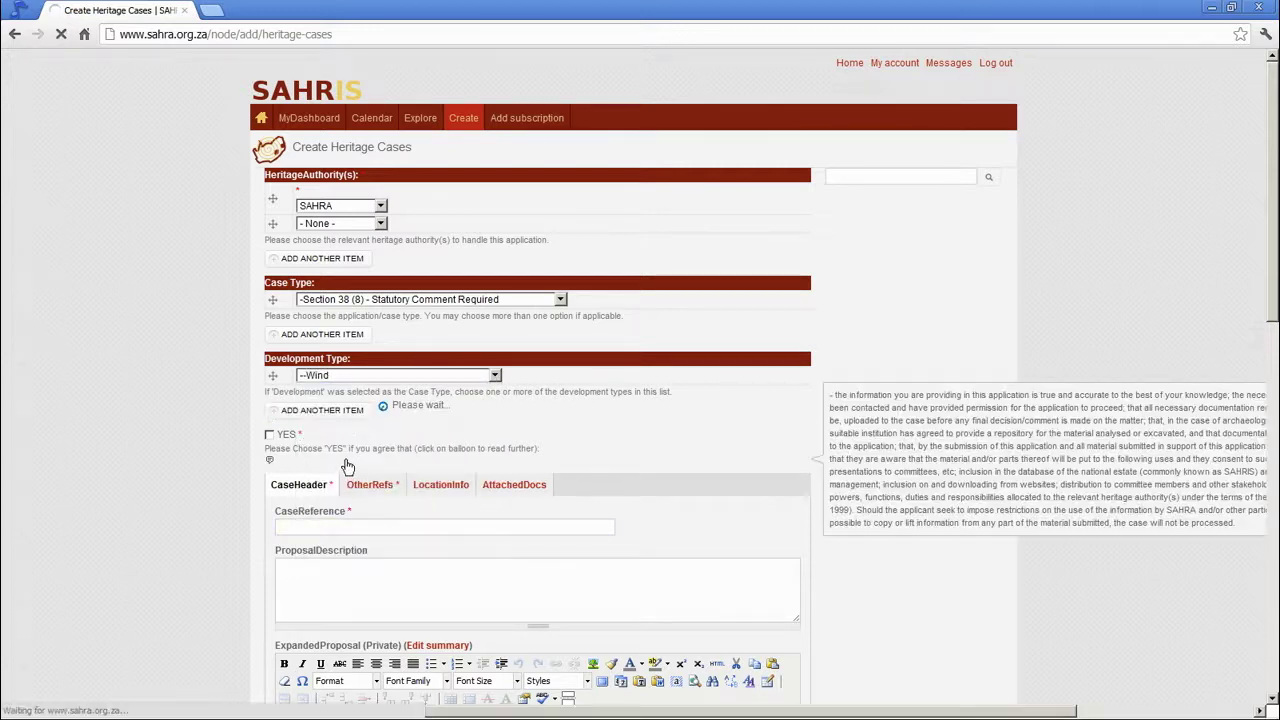
{"action": "left_click", "coordinate": [350, 393]}
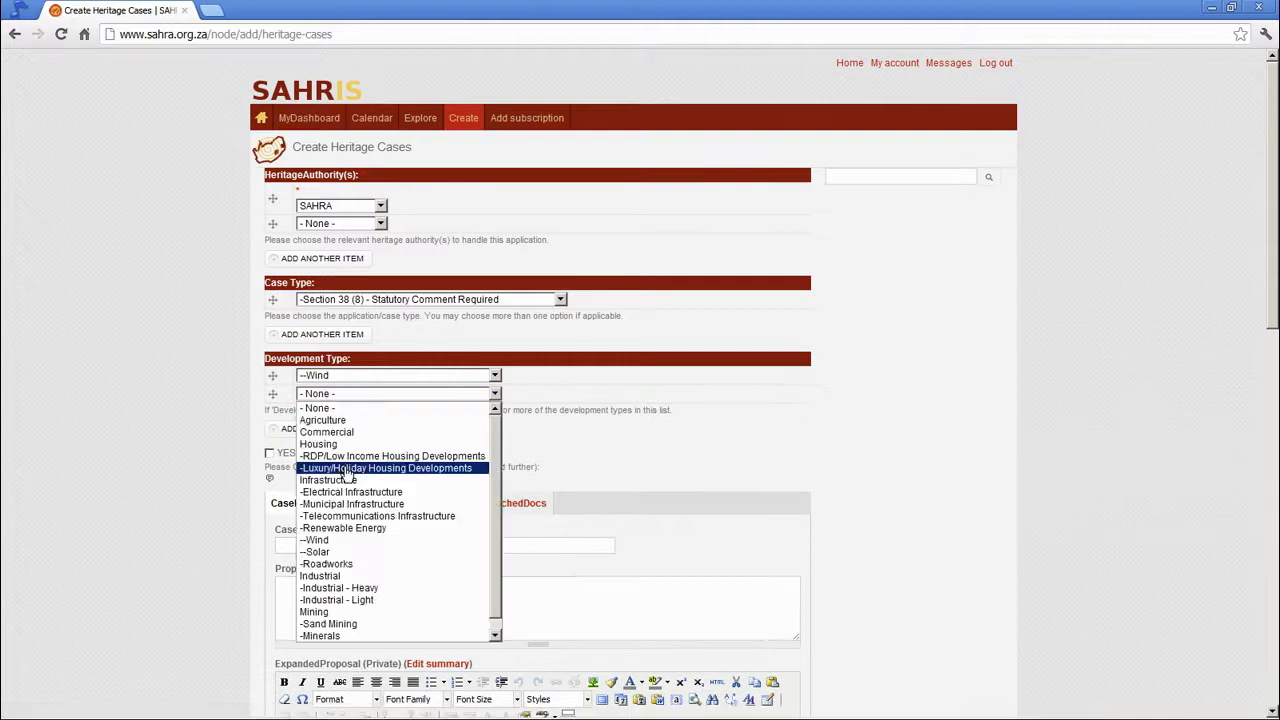
{"action": "left_click", "coordinate": [345, 487]}
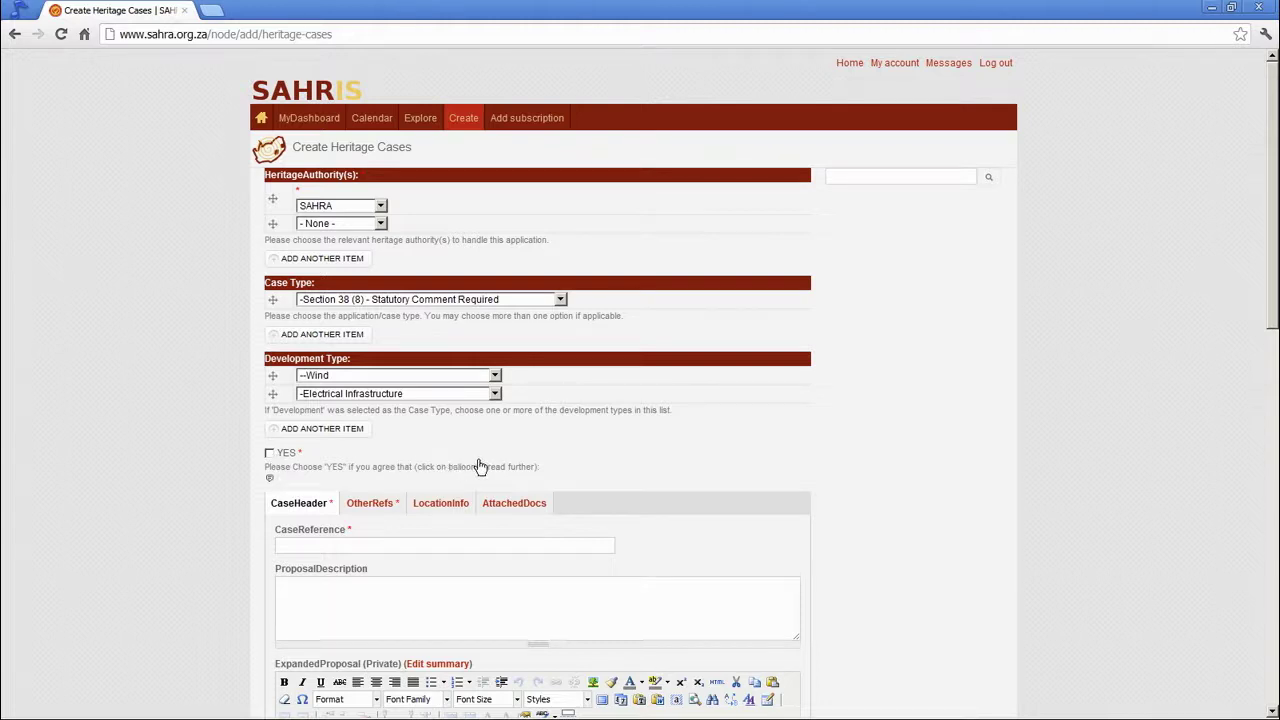
Step: Tick YES to accept the declaration terms, reading the declaration text from its balloon icon
{"action": "left_click", "coordinate": [270, 455]}
{"action": "left_click", "coordinate": [269, 479]}
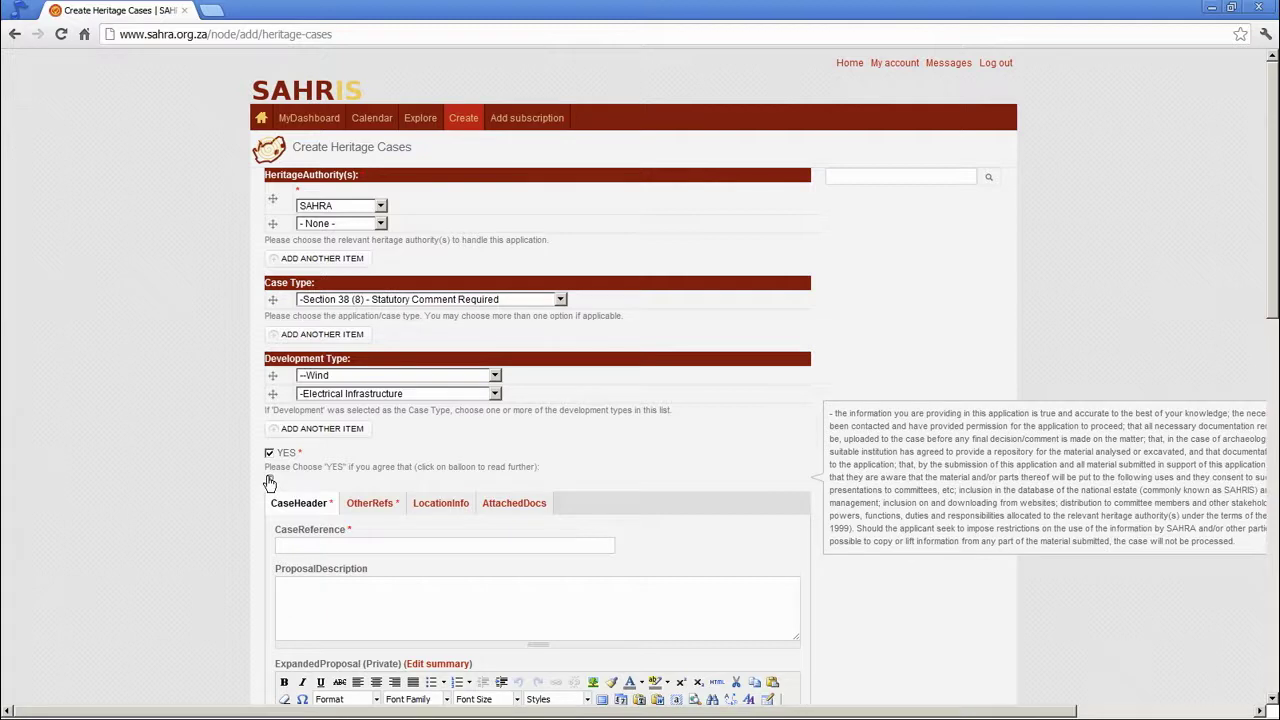
{"action": "left_click", "coordinate": [884, 454]}
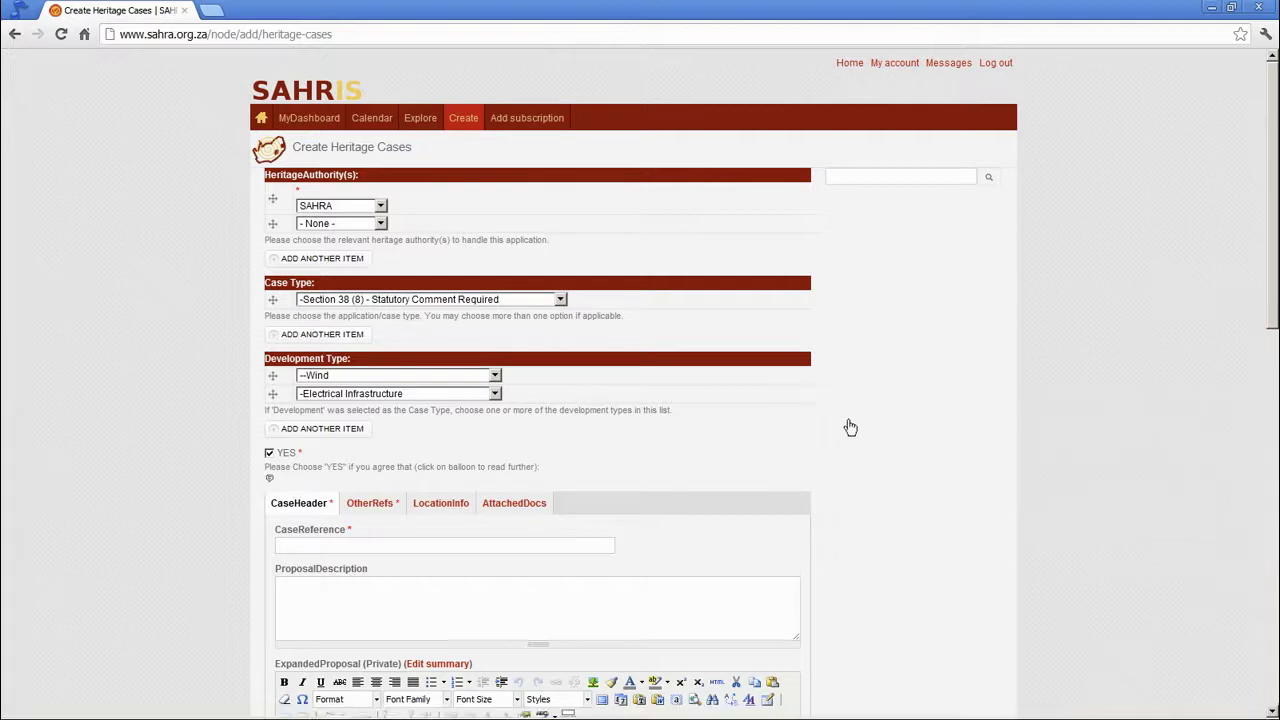
{"action": "left_click", "coordinate": [272, 480]}
{"action": "left_click", "coordinate": [948, 469]}
{"action": "left_click", "coordinate": [269, 479]}
{"action": "scroll", "coordinate": [220, 486], "scroll_direction": "down", "scroll_amount": 2}
{"action": "left_click", "coordinate": [346, 388]}
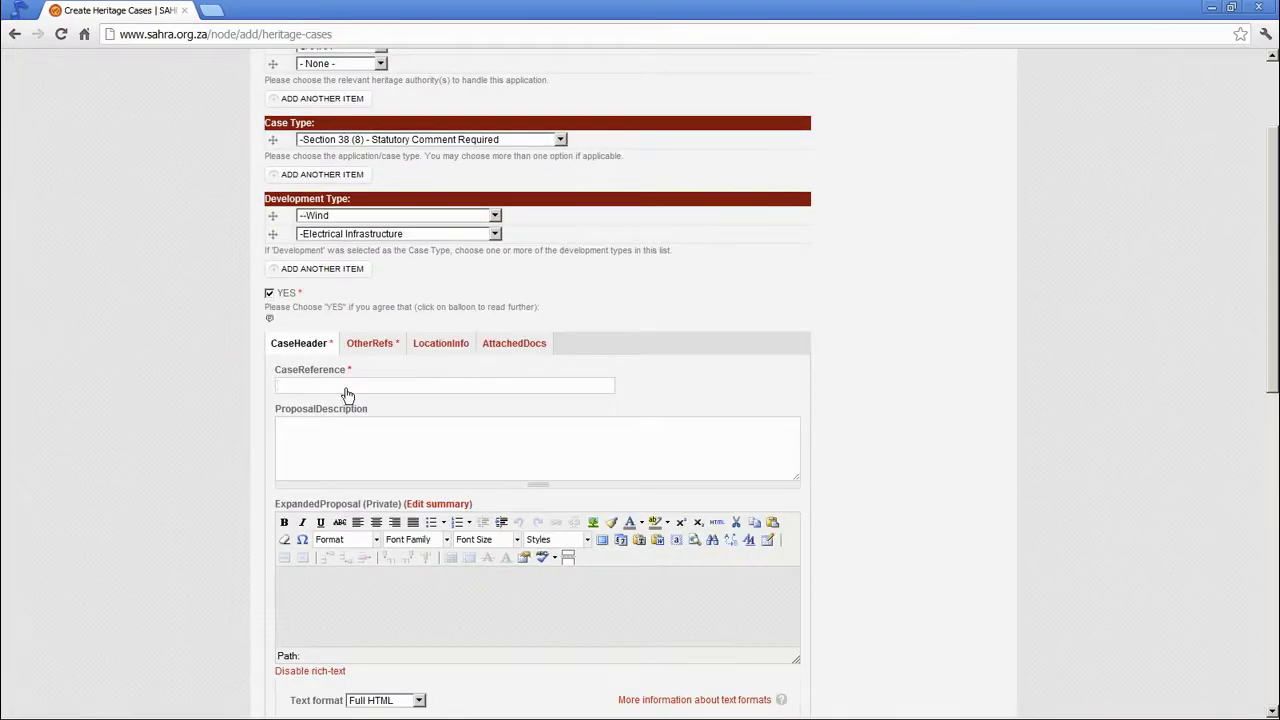
{"action": "scroll", "coordinate": [346, 394], "scroll_direction": "down", "scroll_amount": 1}
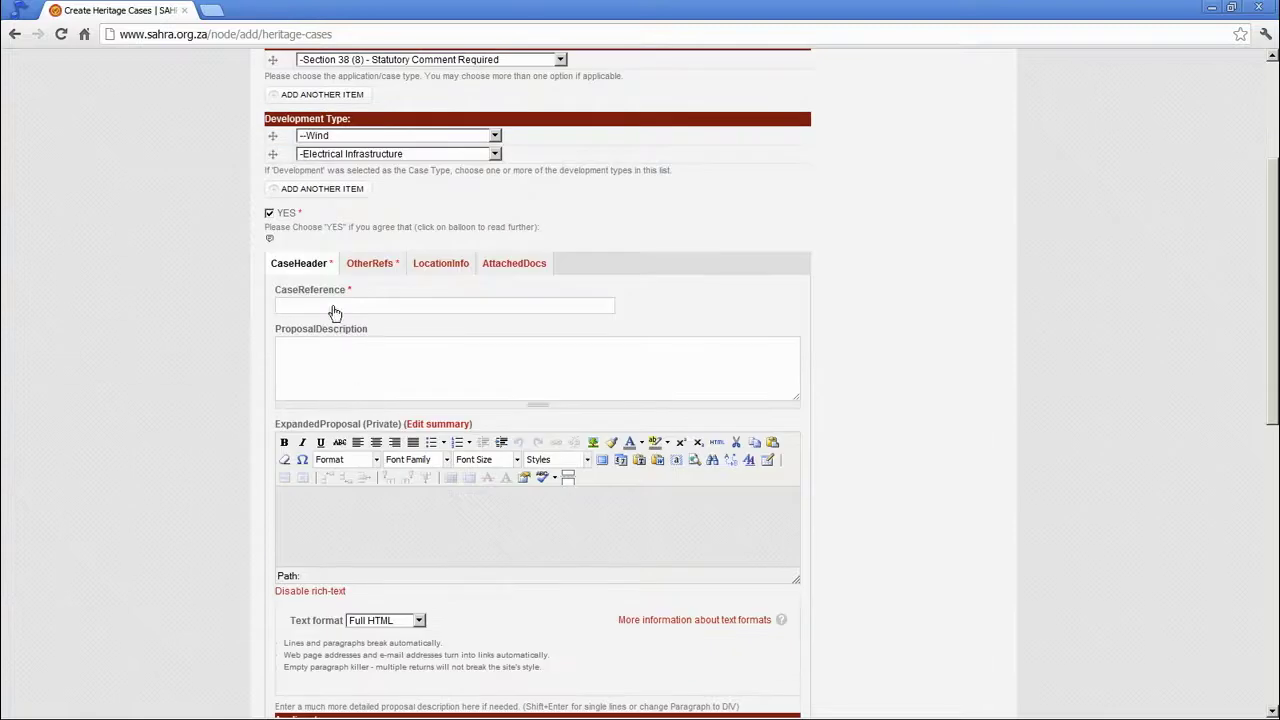